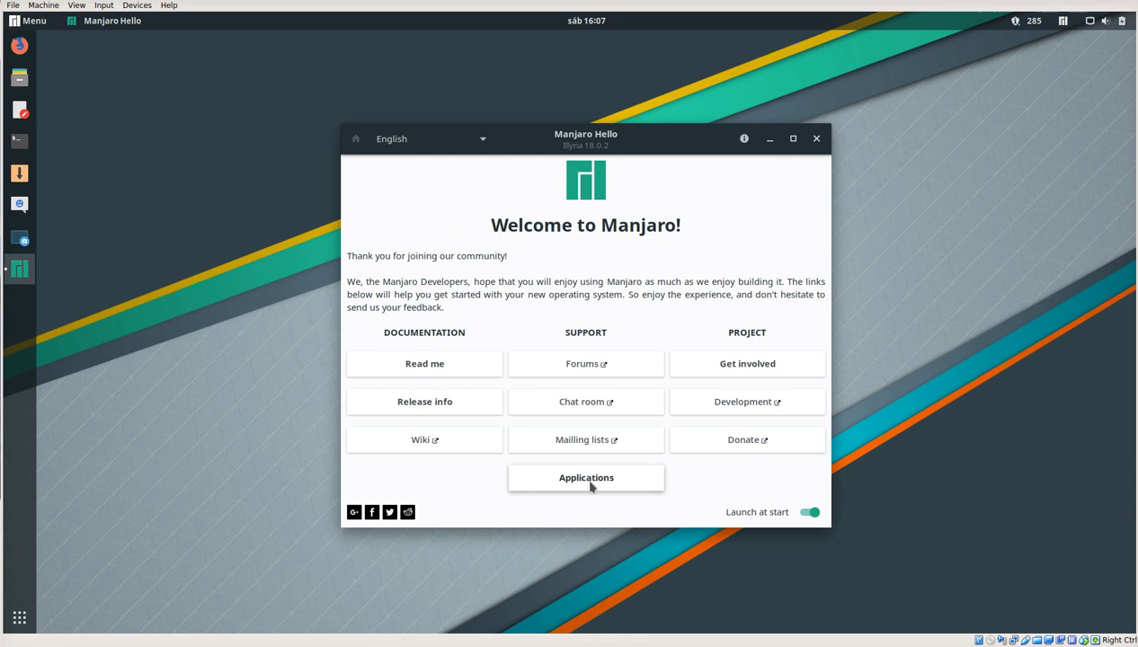
# Step: Switch off Manjaro Hello's 'Launch at start' option
pyautogui.click(809, 514)
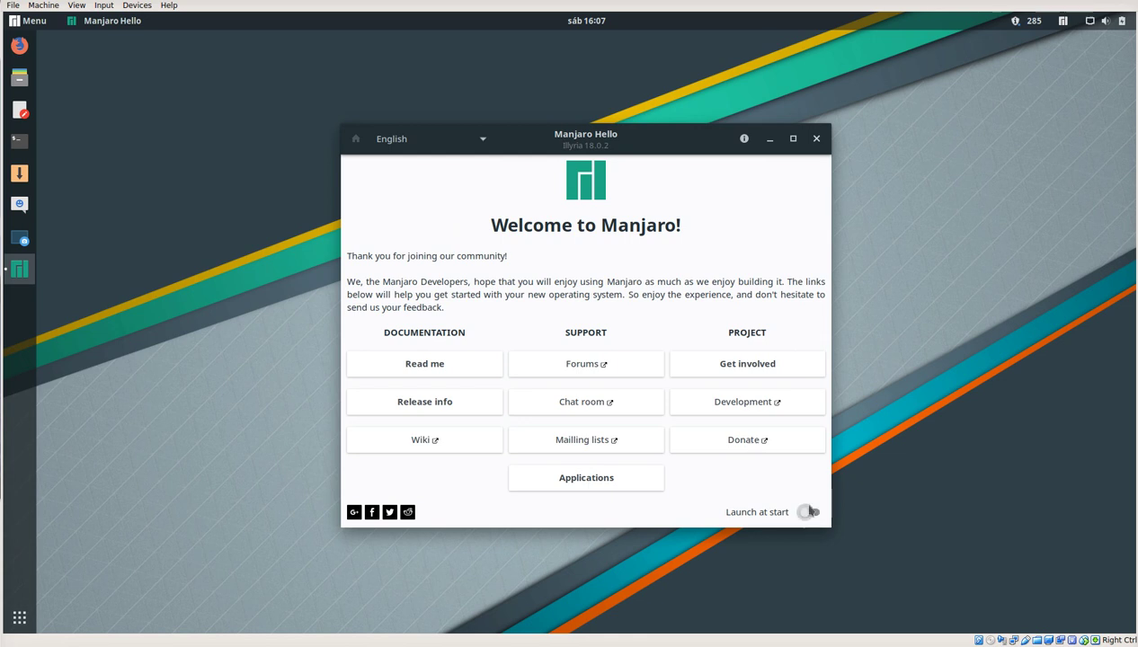
# Step: Close Manjaro Hello and glance at the 285 pending updates in the top bar
pyautogui.click(813, 136)
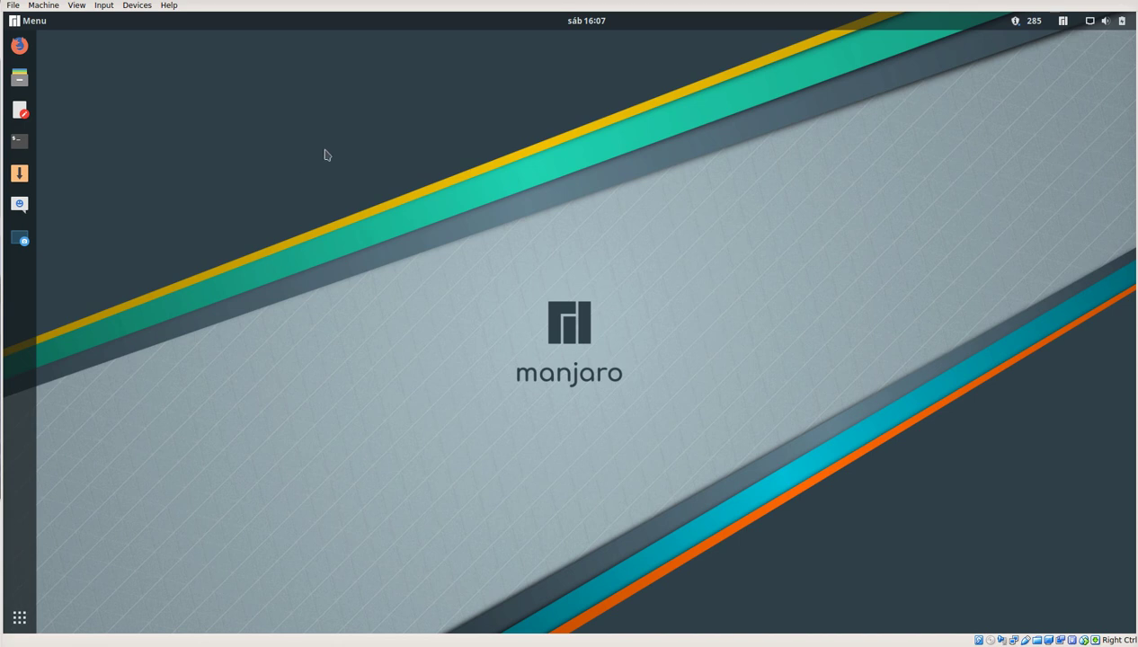
pyautogui.click(1034, 24)
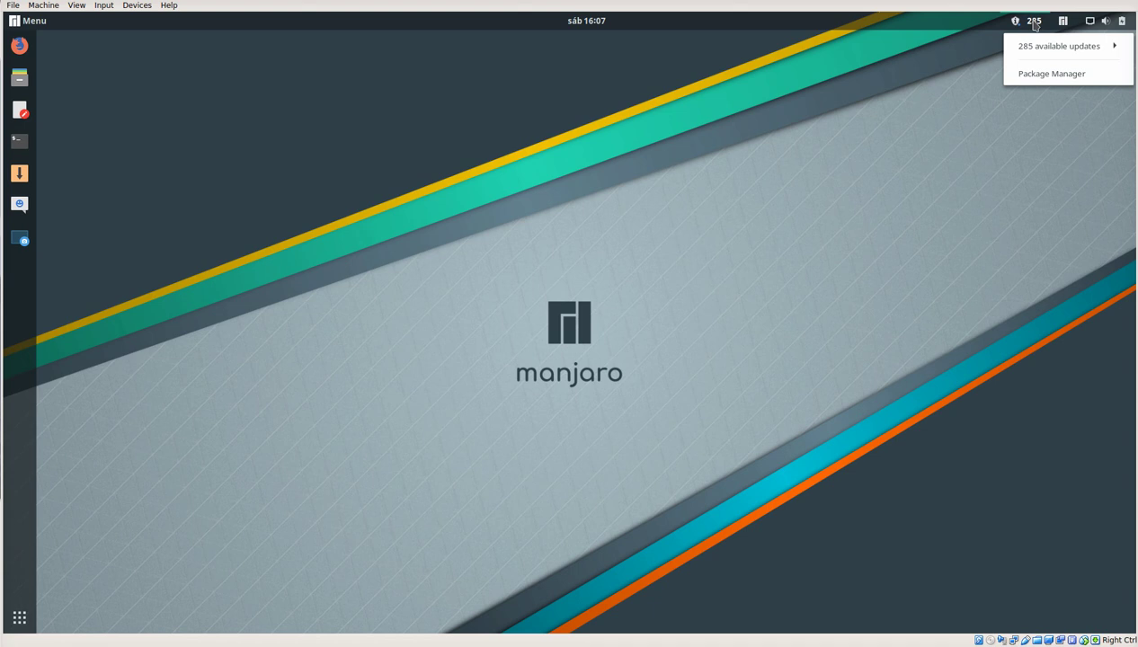
pyautogui.click(1033, 23)
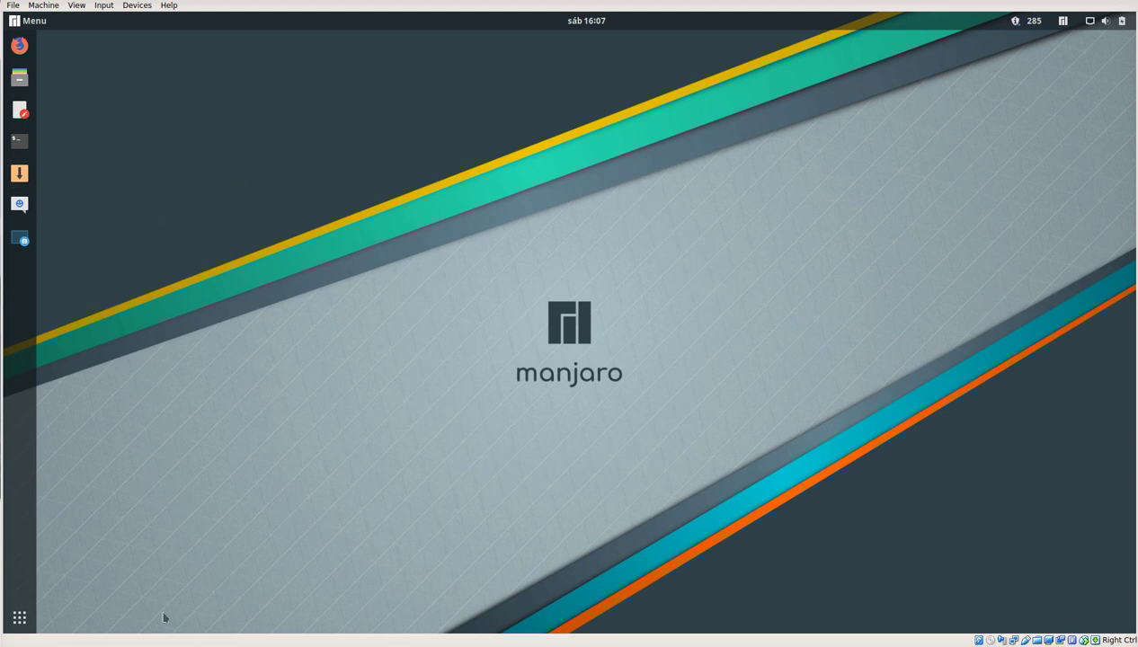
# Step: Search the applications for 'settings man' and launch Manjaro Settings Manager
pyautogui.click(20, 619)
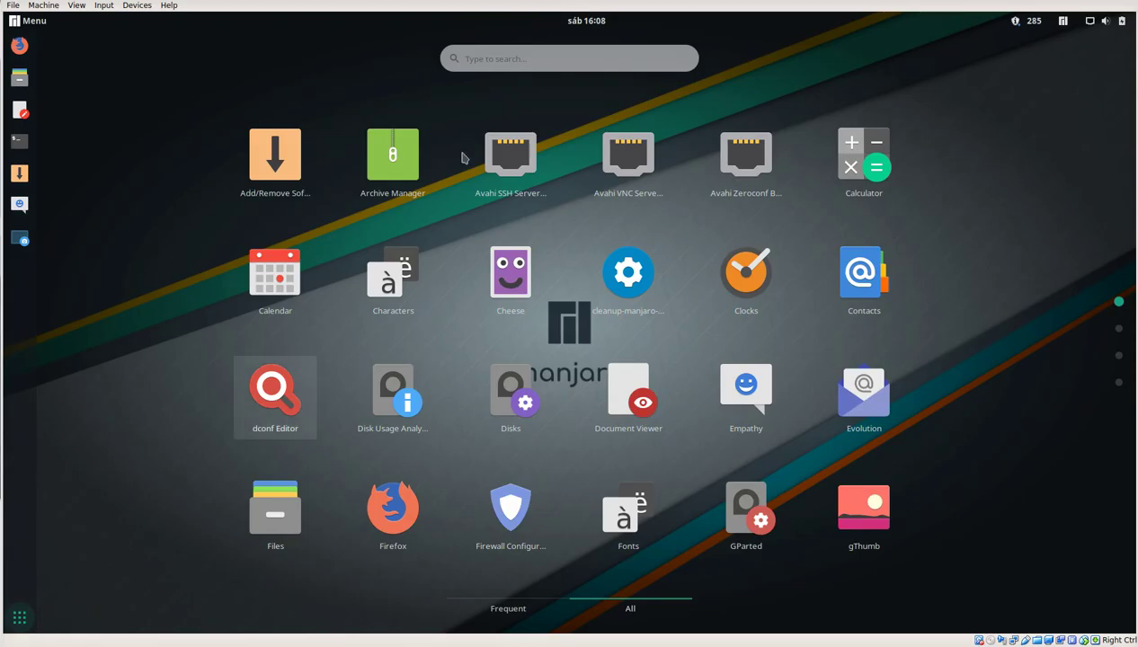
pyautogui.click(482, 62)
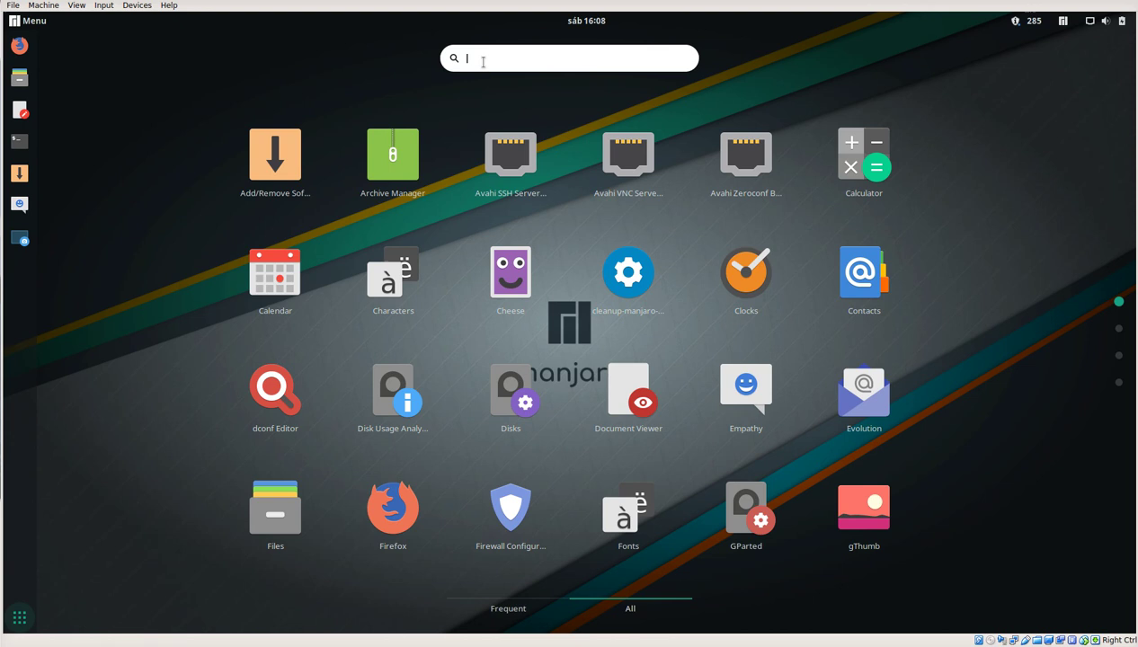
pyautogui.write('settings')
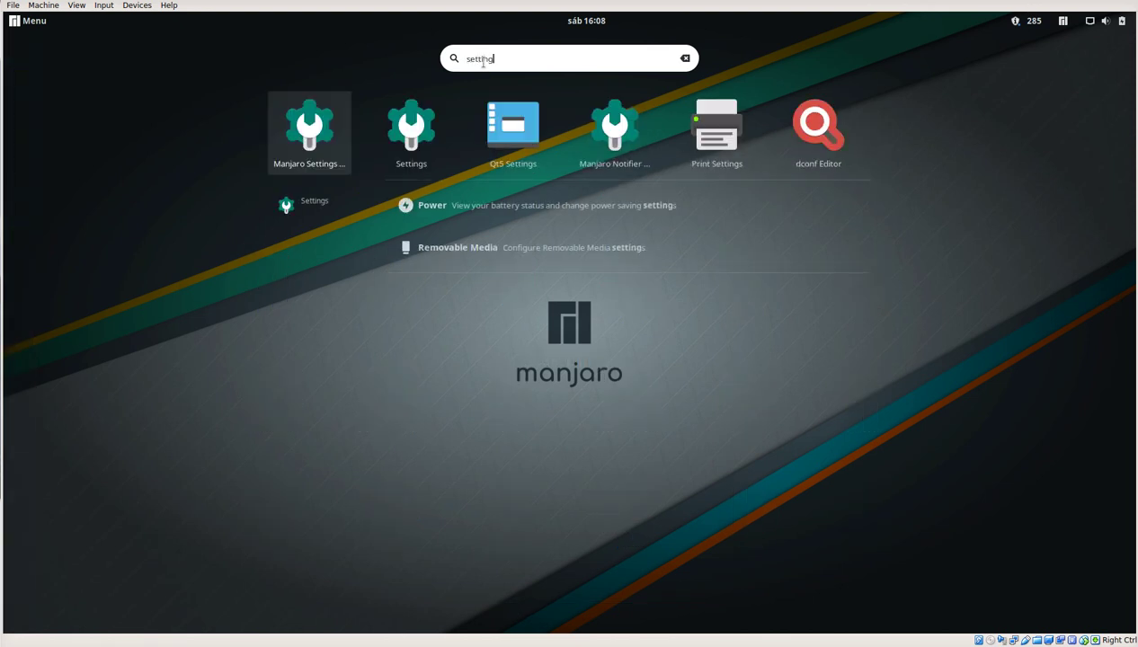
pyautogui.write(' man')
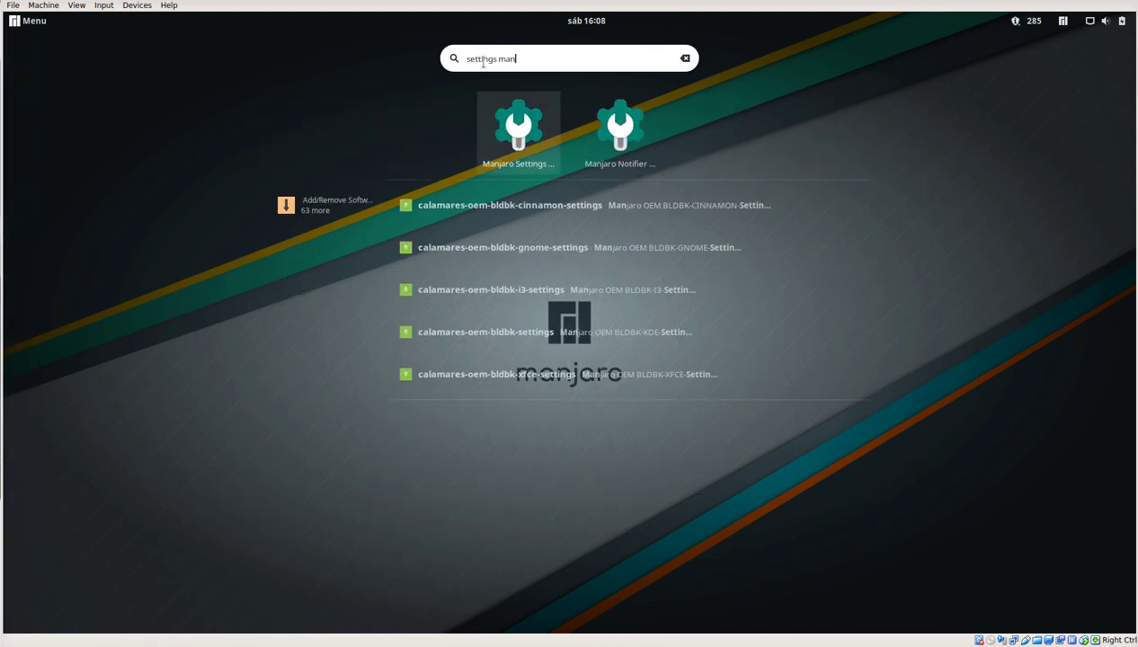
pyautogui.click(514, 126)
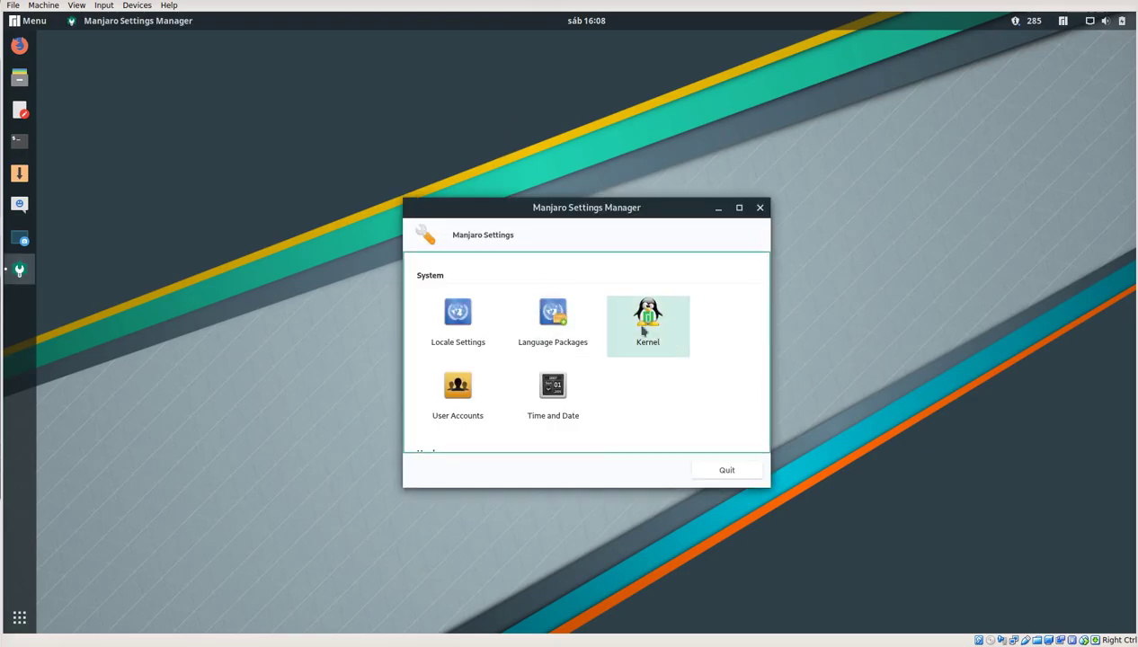
# Step: Install the Linux 4.20.11-1 kernel from the Kernel page, confirming and authenticating with the password
pyautogui.click(642, 332)
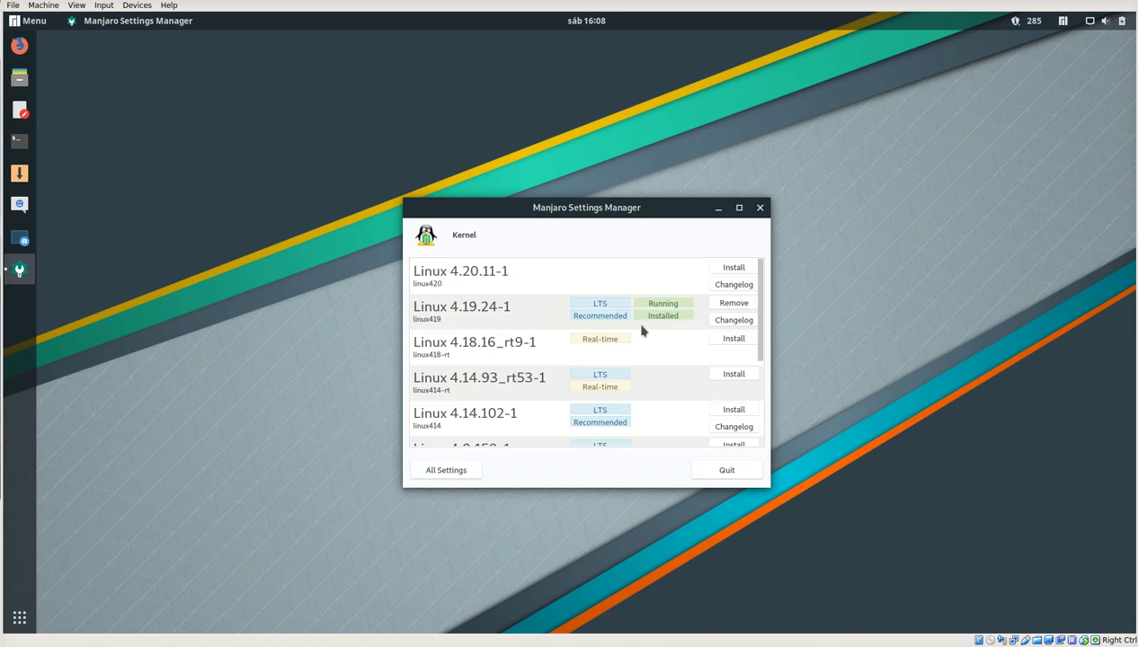
pyautogui.click(732, 268)
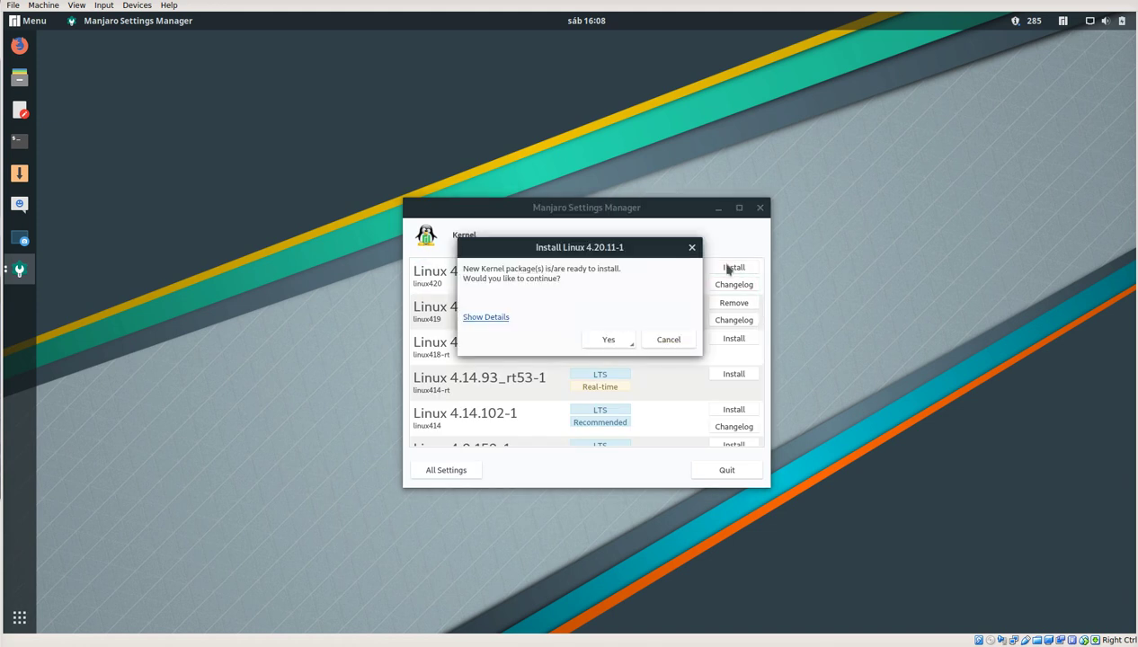
pyautogui.click(607, 339)
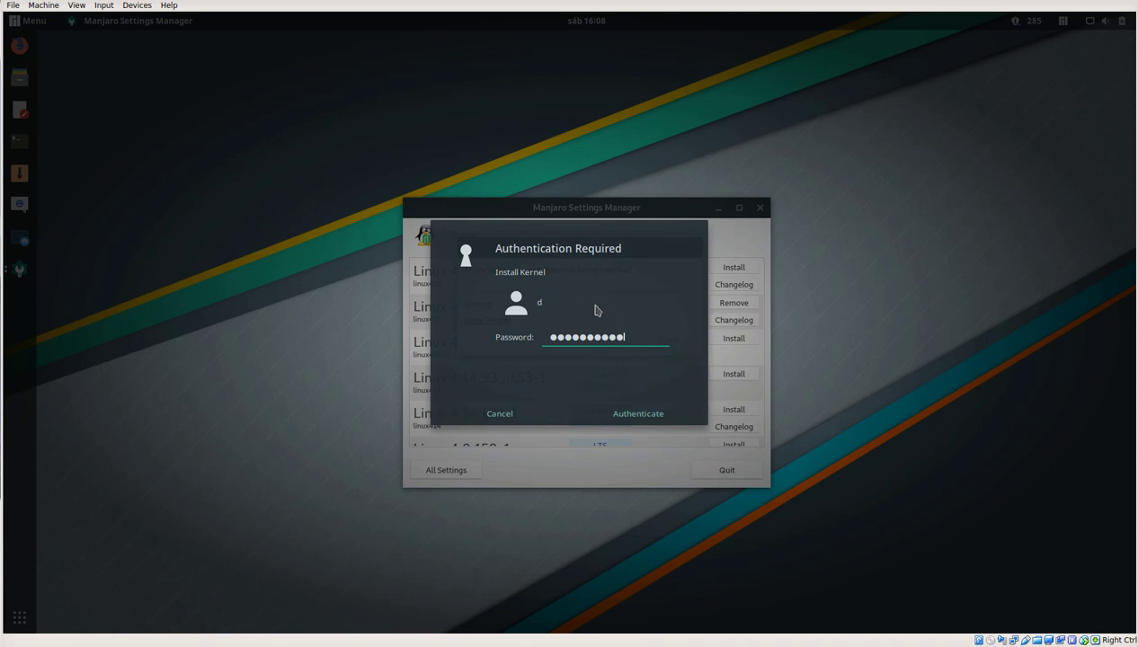
pyautogui.click(640, 415)
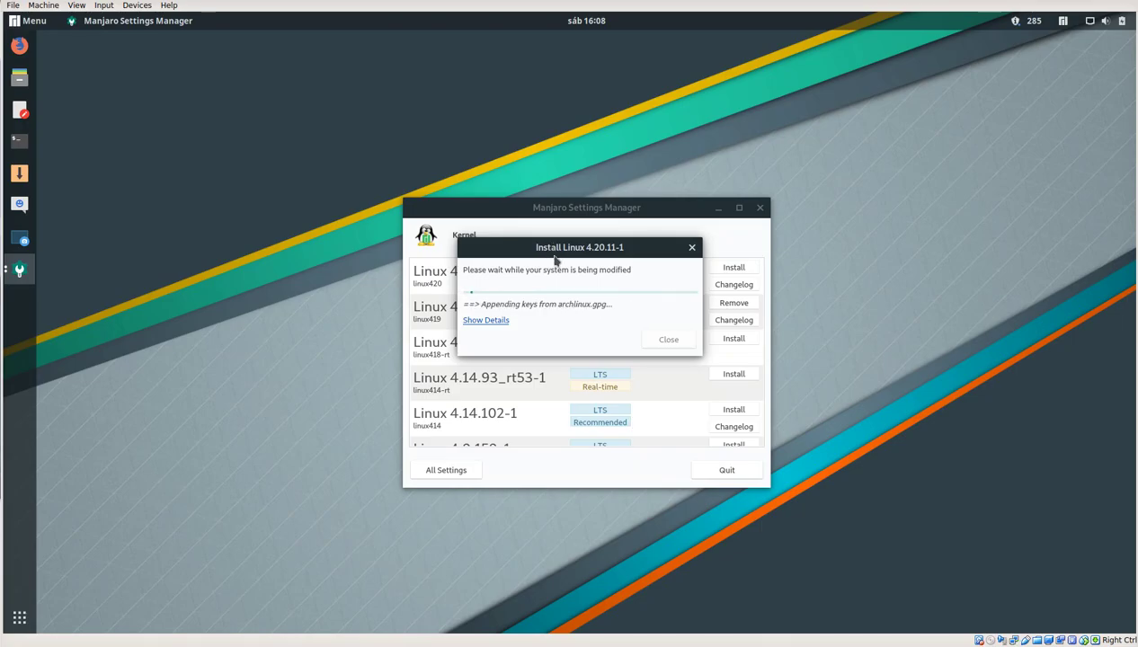
# Step: Launch GNOME Tweaks from the top-bar Menu while the linux420 kernel keeps downloading
pyautogui.click(27, 20)
pyautogui.click(28, 20)
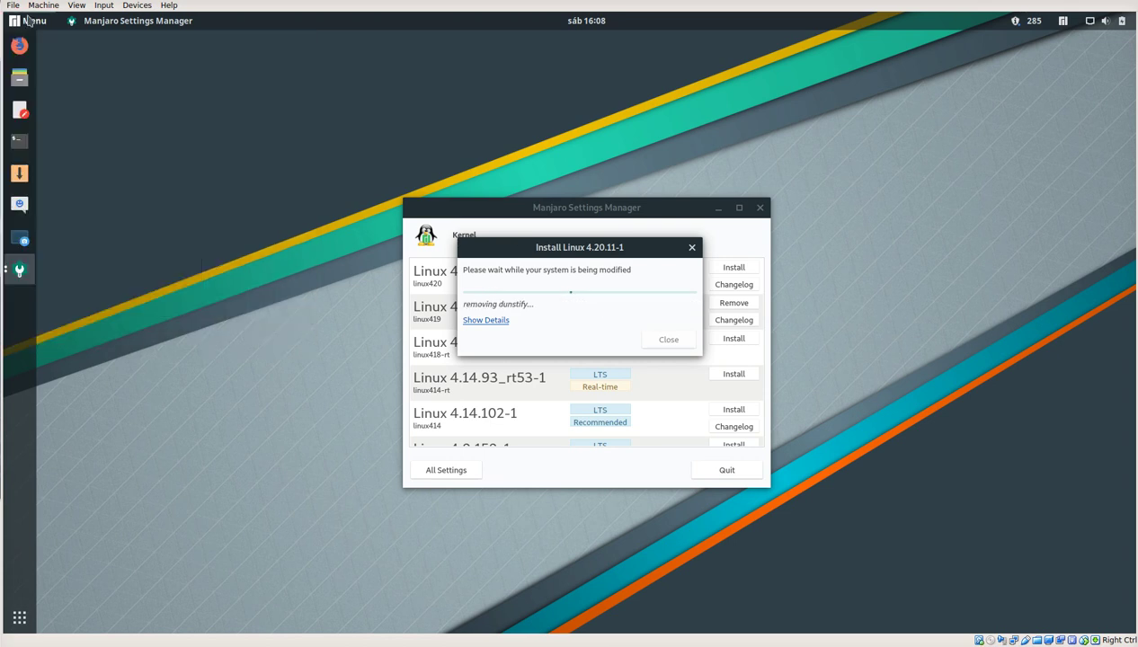
pyautogui.click(27, 20)
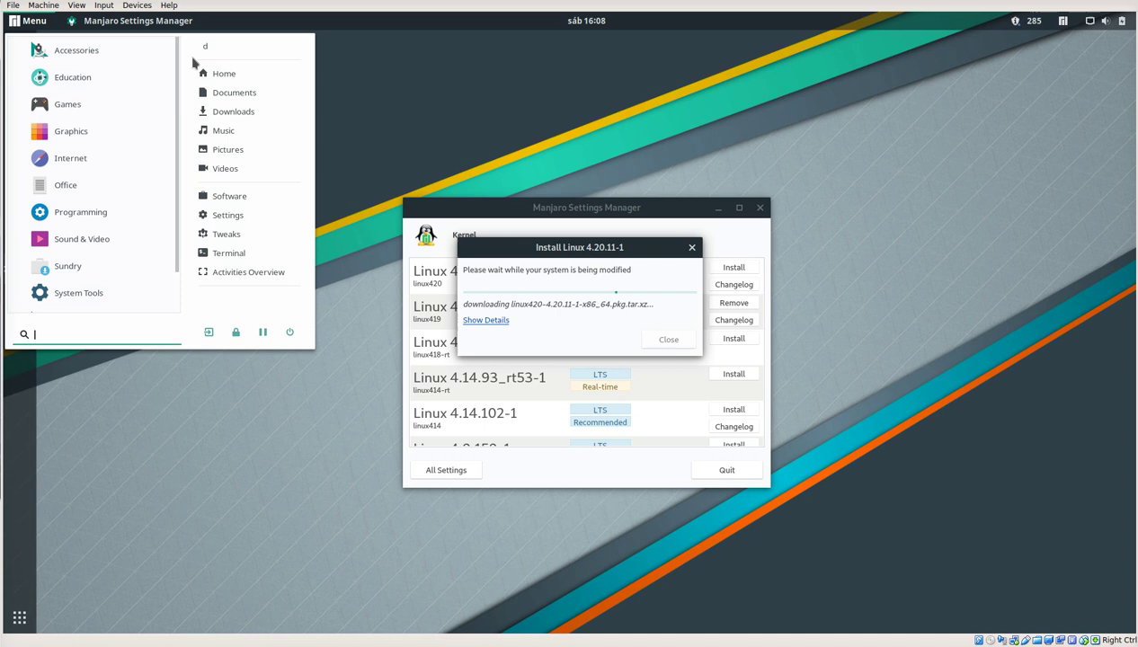
pyautogui.click(135, 19)
pyautogui.click(28, 20)
pyautogui.click(28, 20)
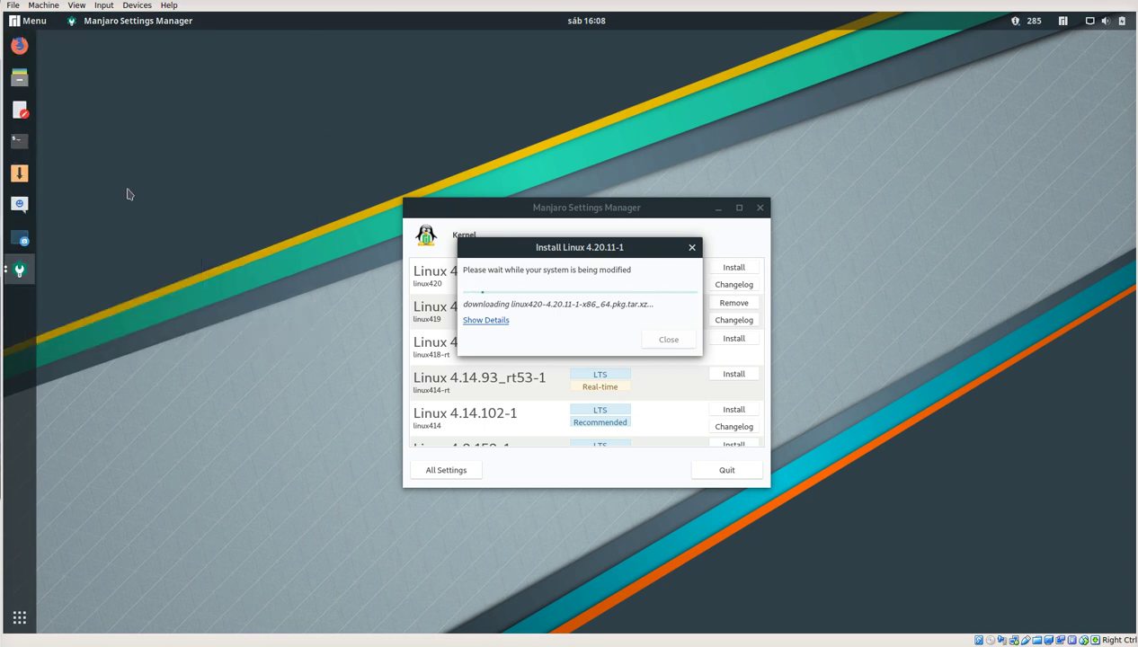
pyautogui.click(40, 20)
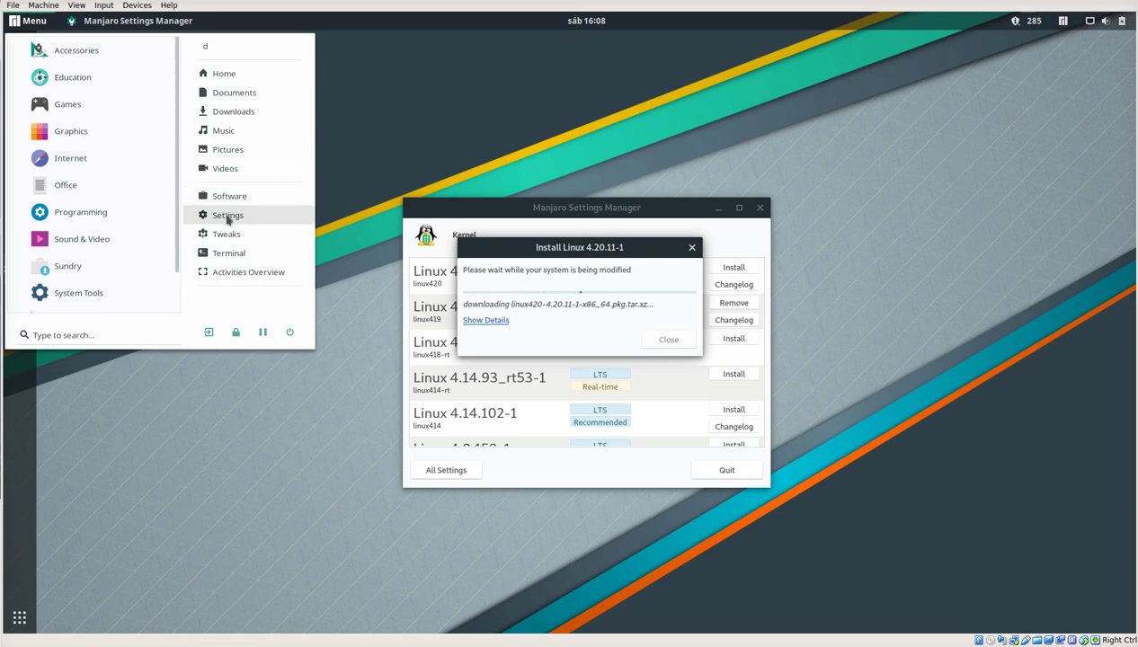
pyautogui.click(225, 237)
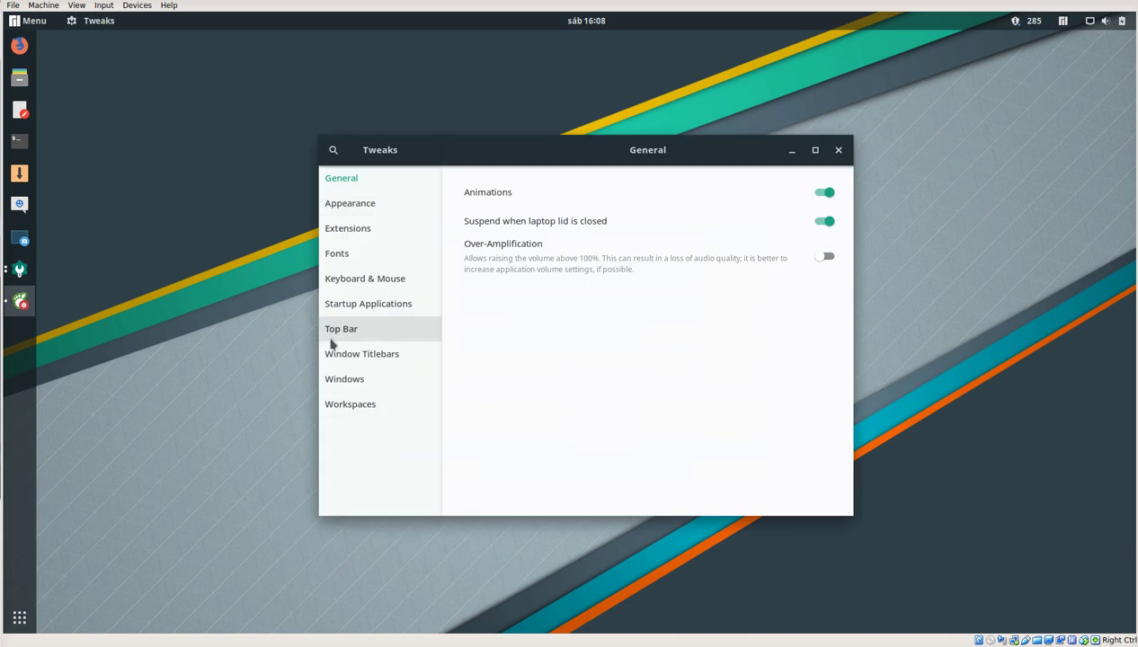
# Step: Enable the Desktop icons extension in Tweaks' Extensions list, making Home and Wastebasket appear
pyautogui.click(350, 406)
pyautogui.click(347, 381)
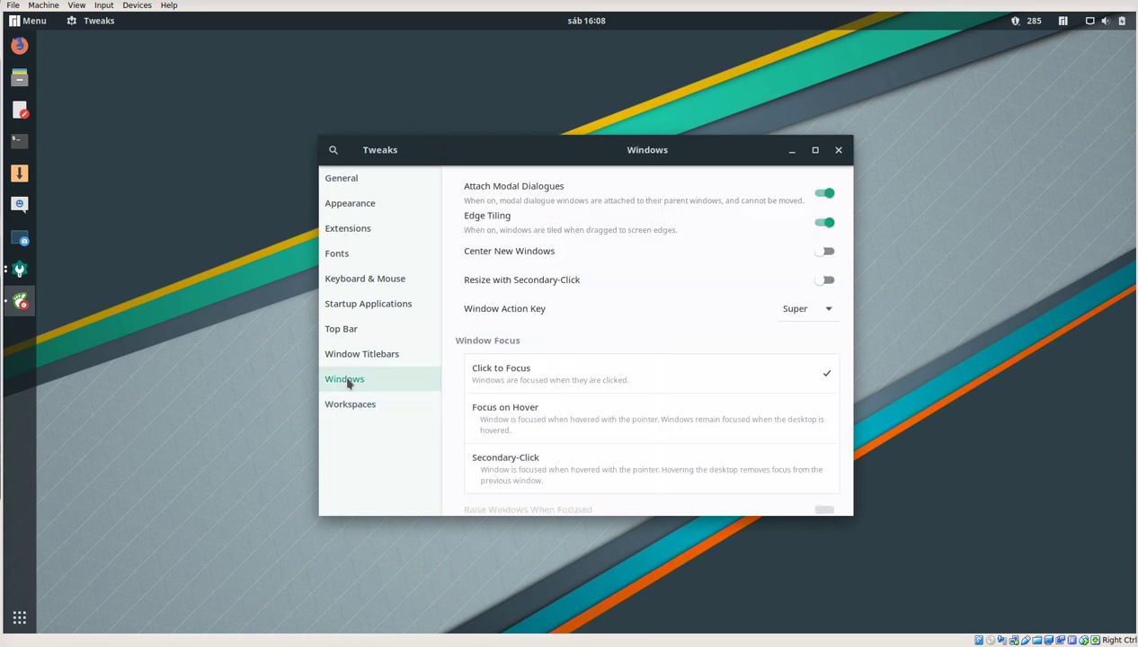
pyautogui.click(355, 229)
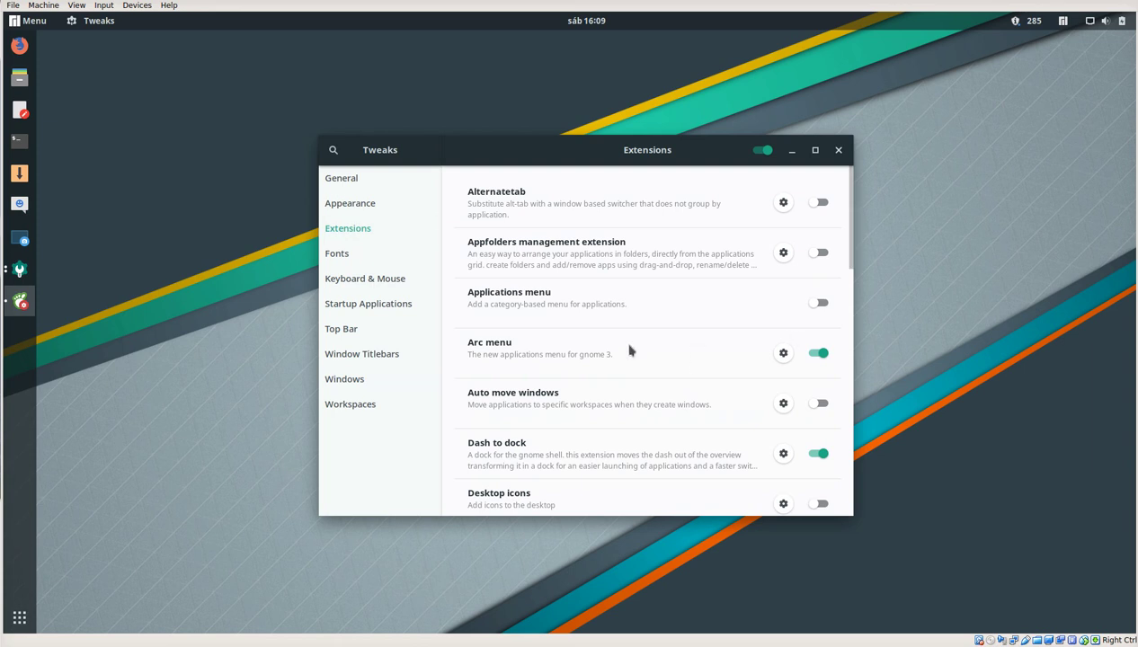
pyautogui.scroll(-5, 629, 355)
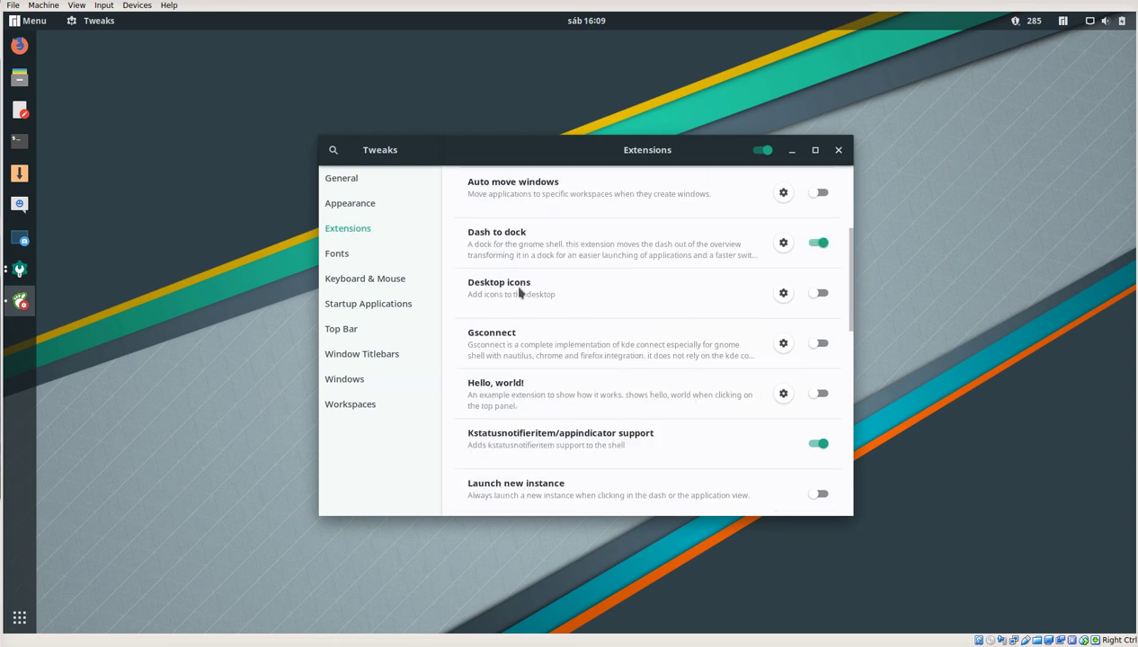
pyautogui.click(821, 297)
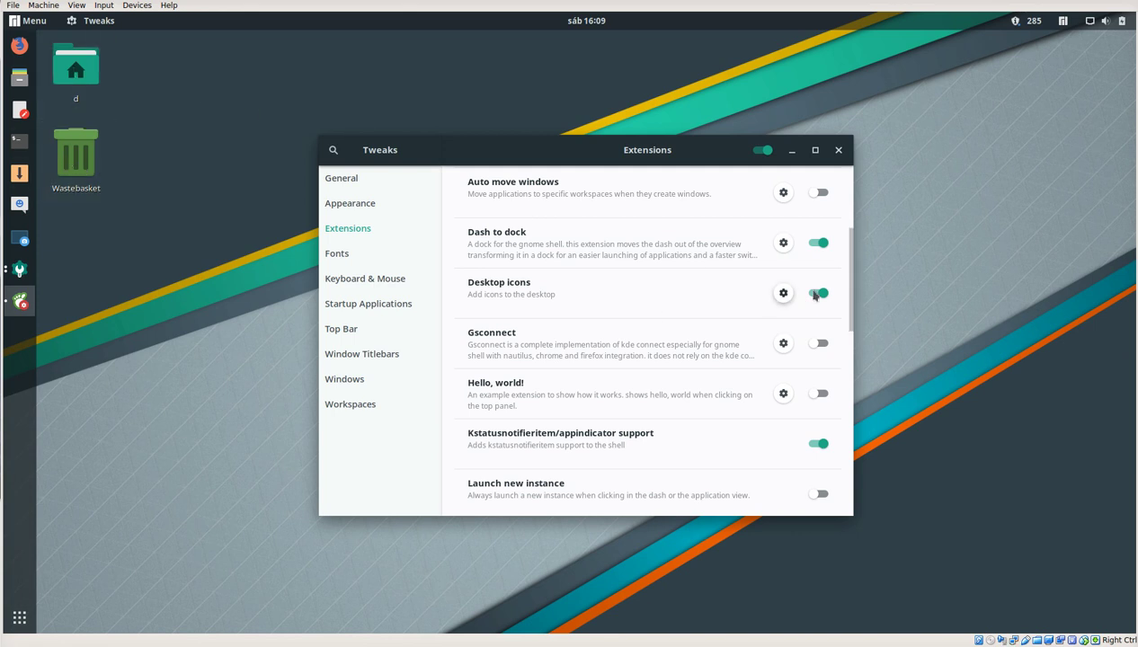
pyautogui.click(83, 66)
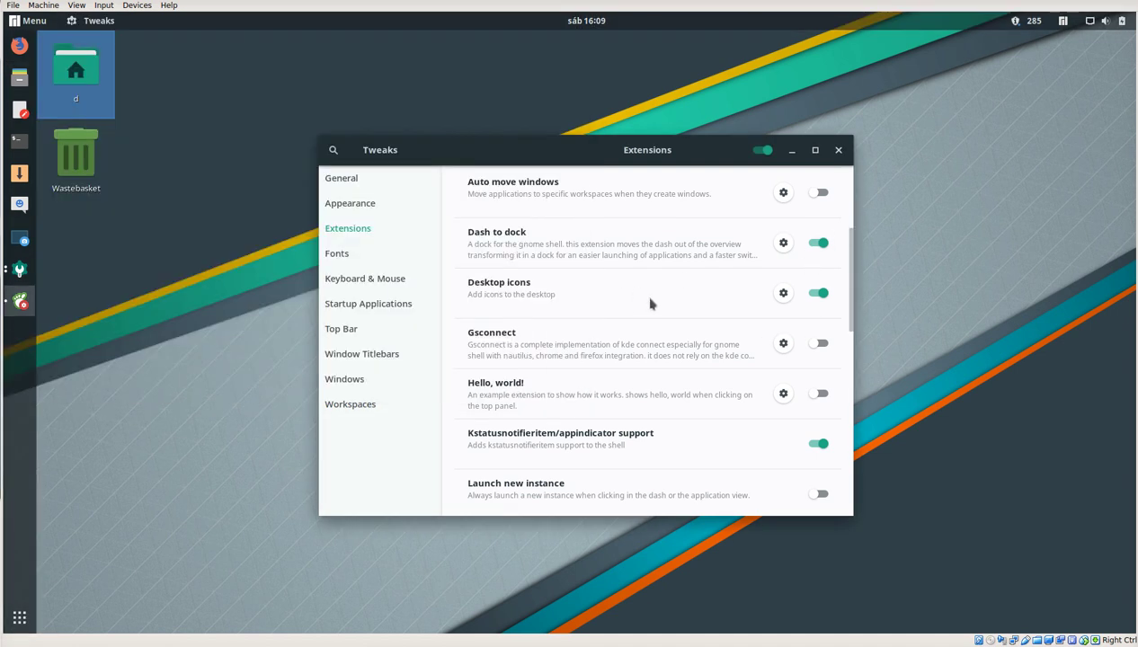
# Step: Hide the trash icon in Desktop Icons settings, keeping the personal folder shown, and close the settings
pyautogui.click(781, 297)
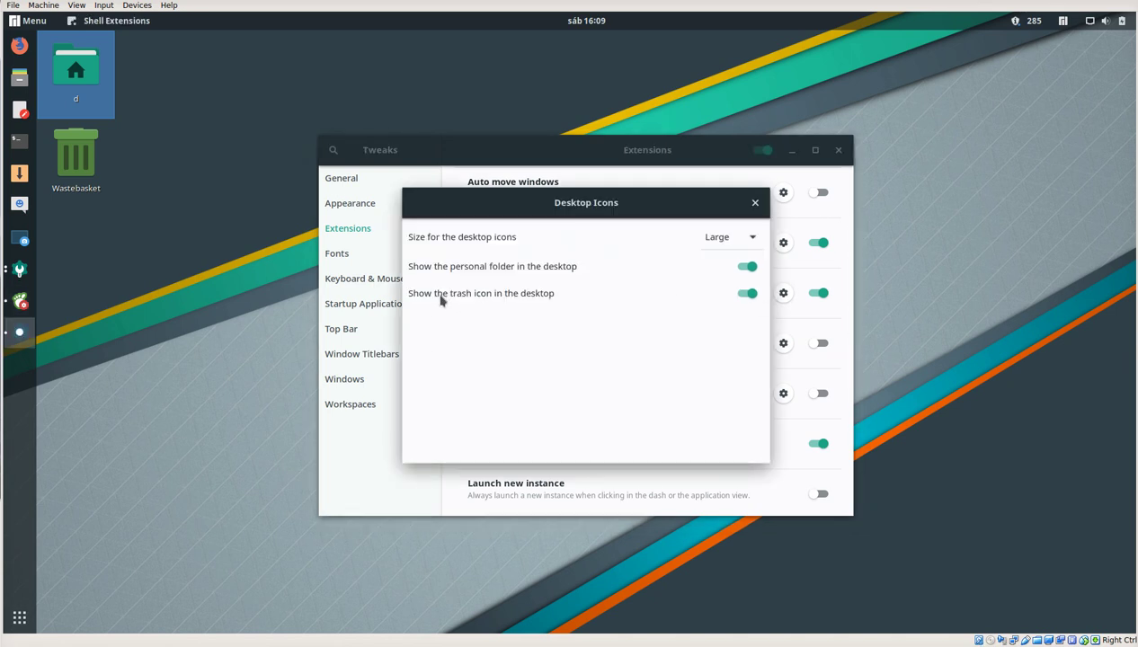
pyautogui.click(747, 294)
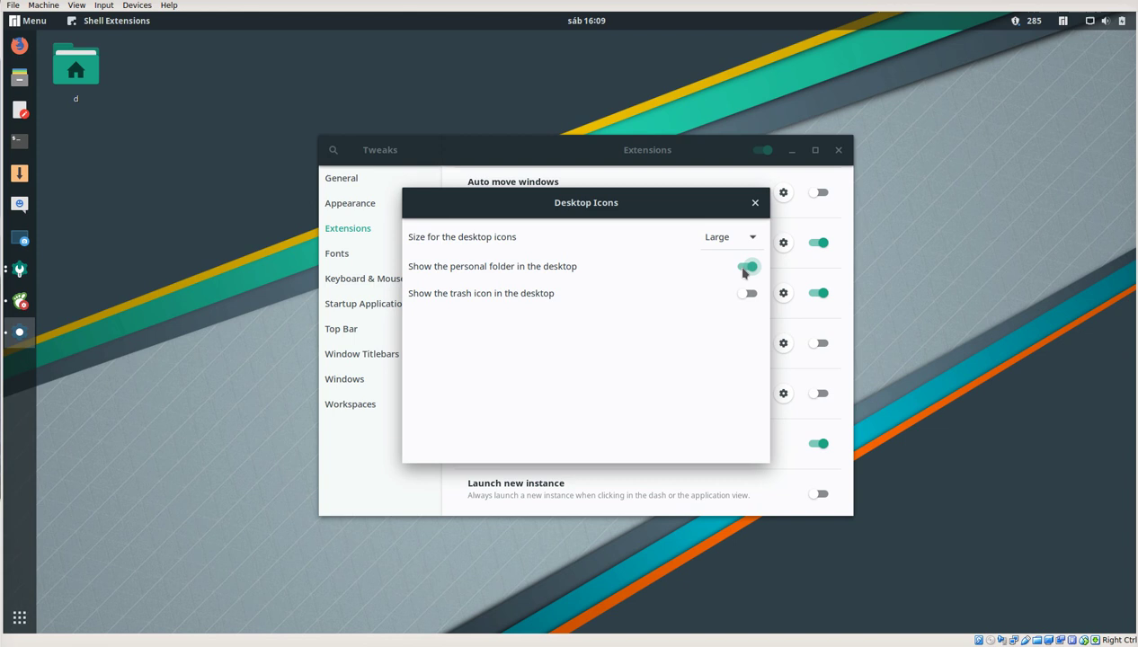
pyautogui.click(744, 267)
pyautogui.click(744, 268)
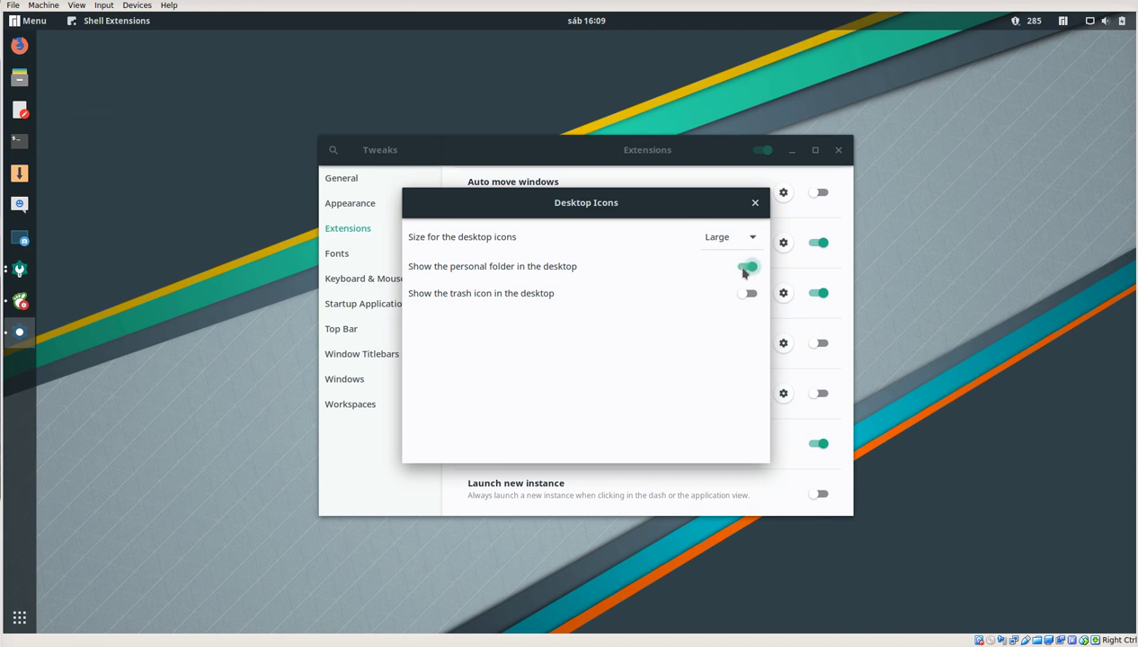
pyautogui.click(757, 195)
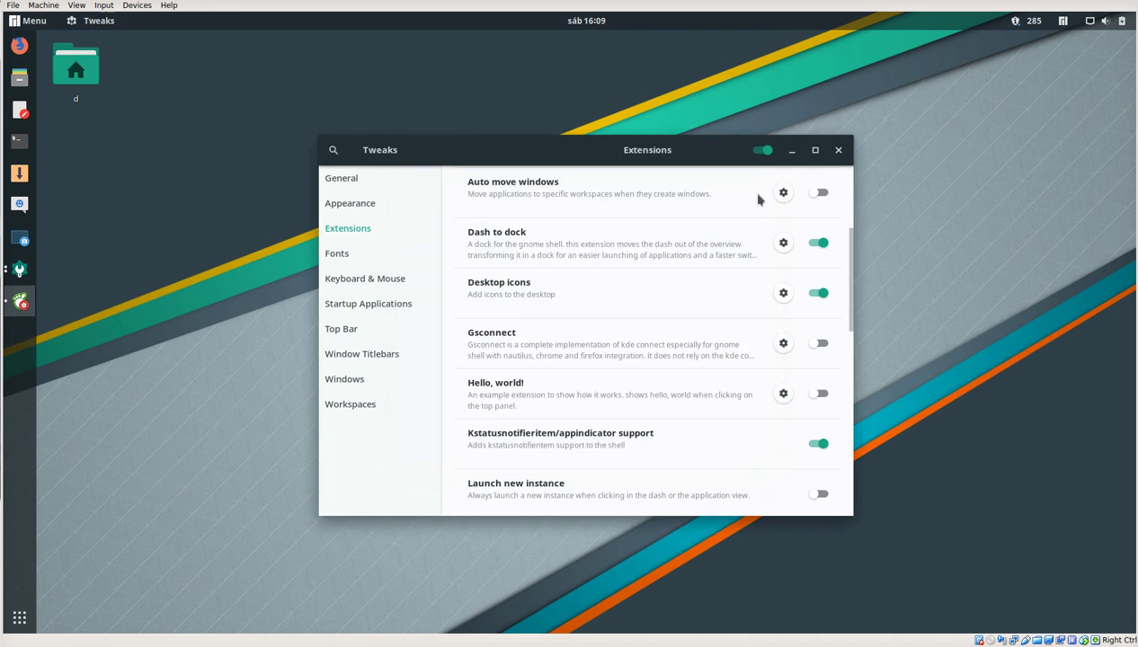
# Step: Create a New Folder on the desktop and launch Text Editor from the dock
pyautogui.rightClick(136, 153)
pyautogui.click(153, 176)
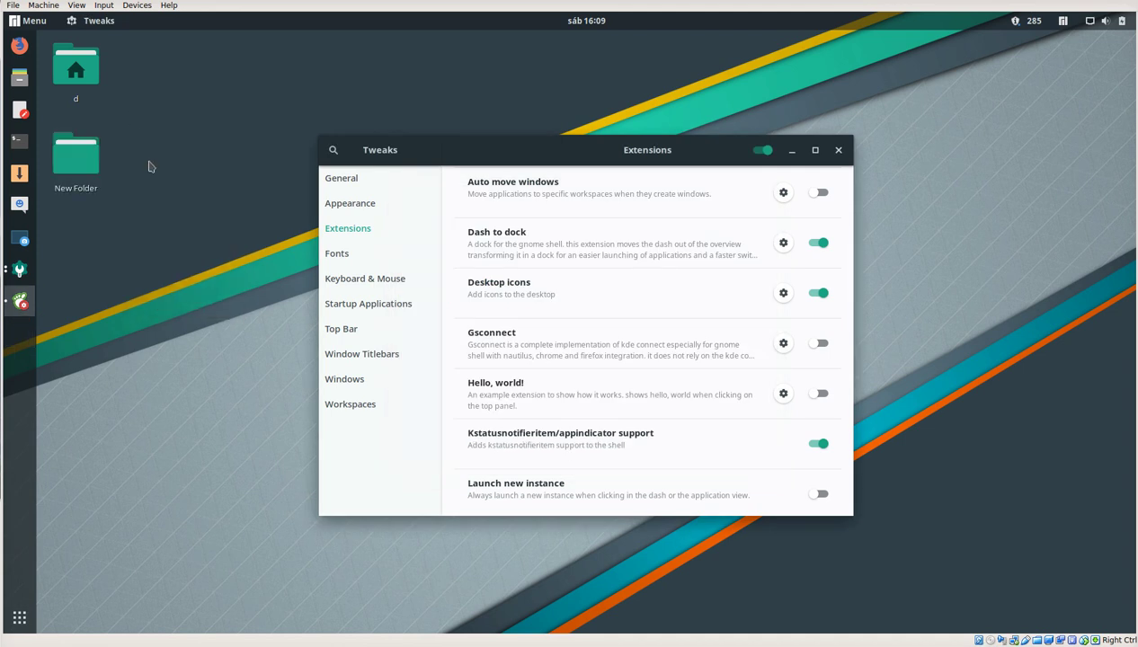
pyautogui.click(64, 160)
pyautogui.rightClick(64, 160)
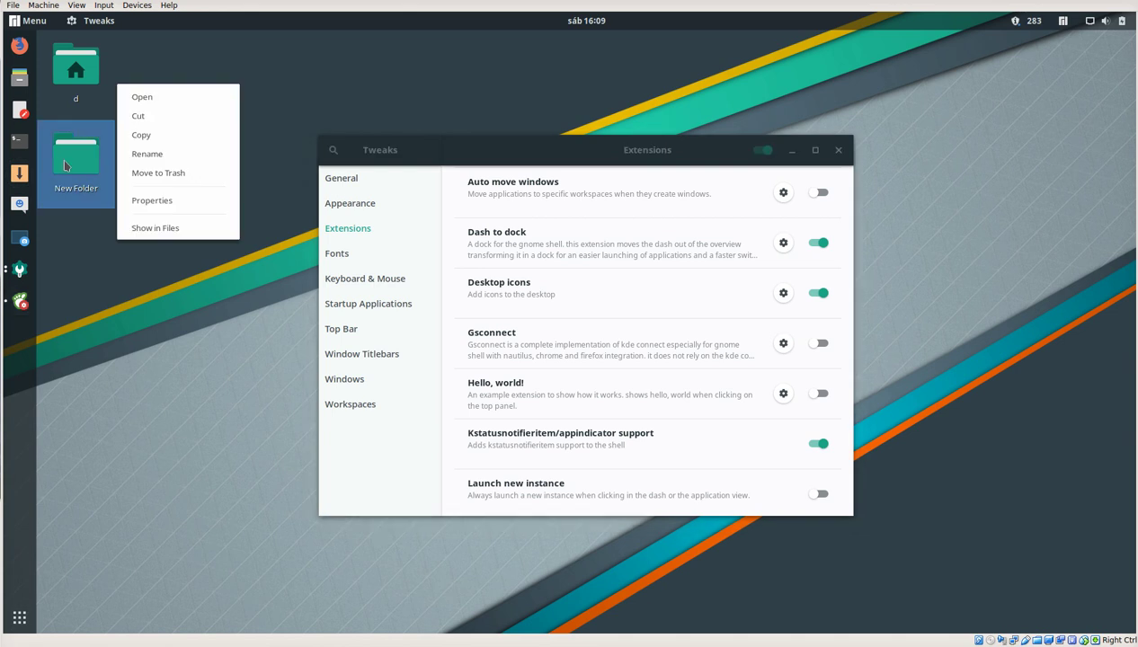
pyautogui.click(77, 230)
pyautogui.click(77, 233)
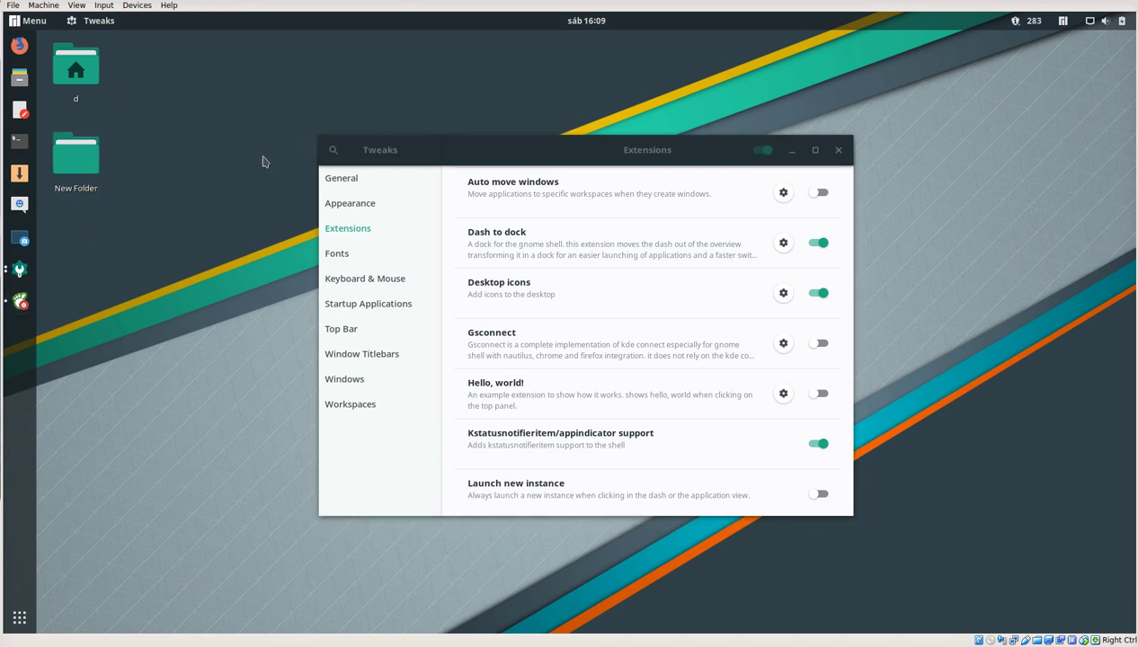
pyautogui.click(18, 113)
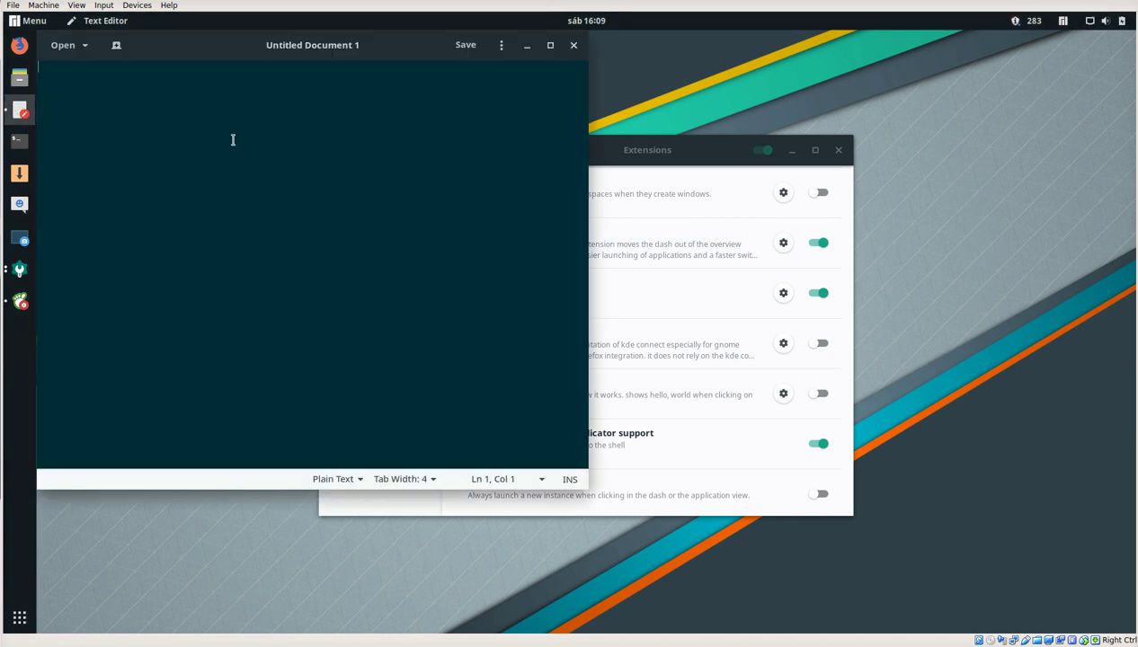
# Step: Type some test text and save it to the Desktop as Untitled Document 1
pyautogui.write('isqwdfgklijæqha')
pyautogui.hotkey('ctrl', 's')
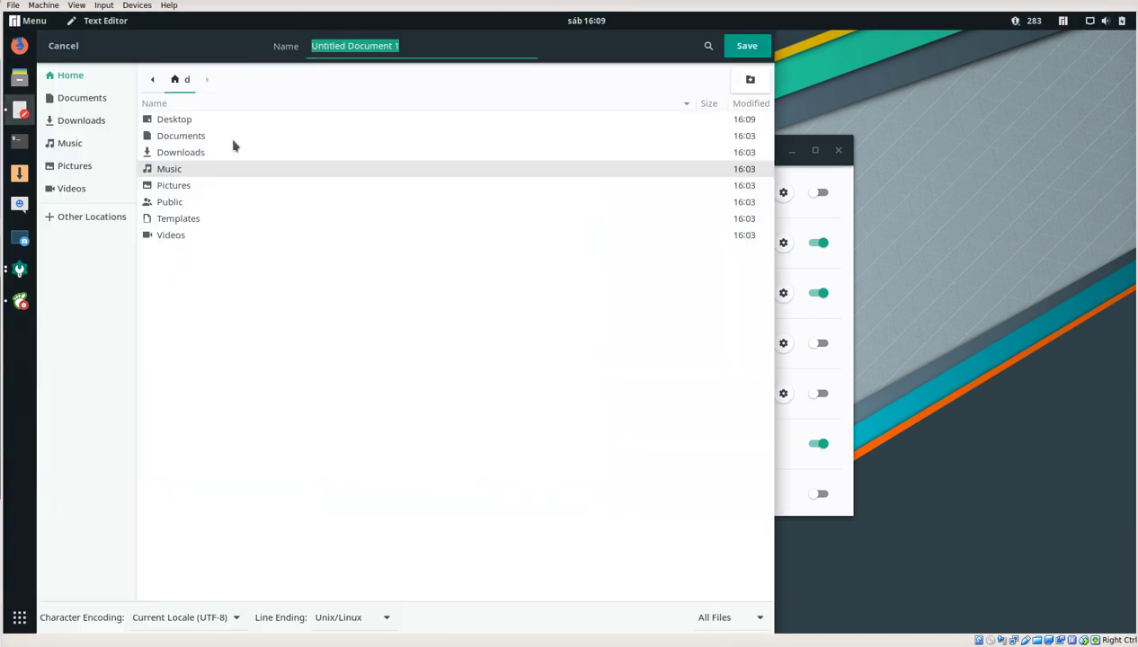
pyautogui.click(155, 122)
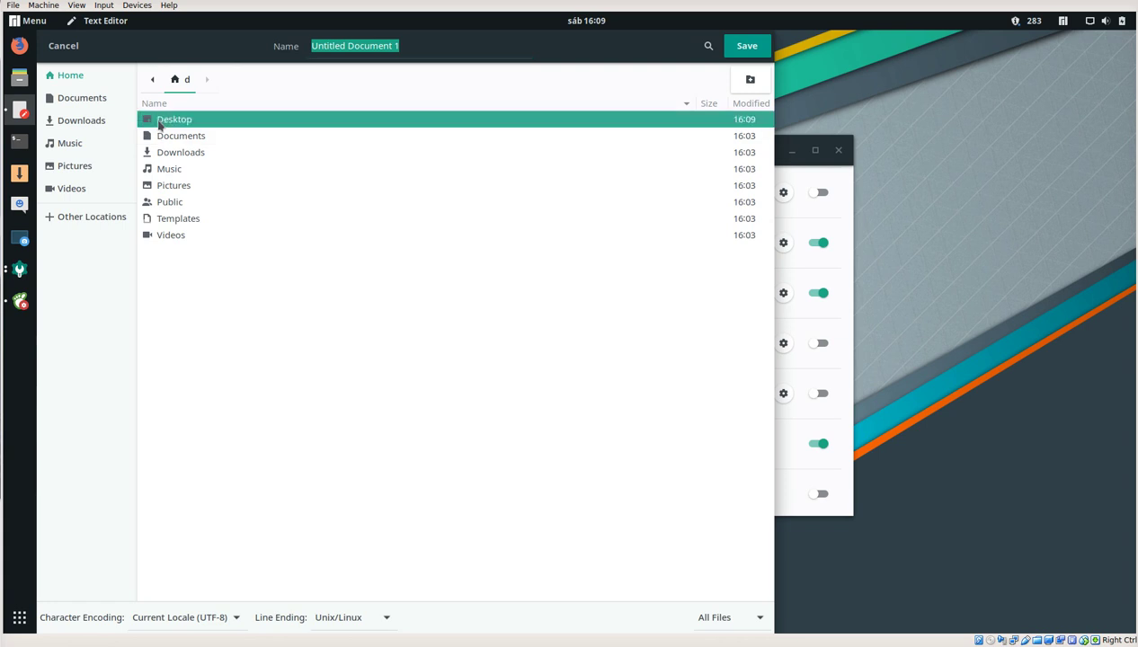
pyautogui.doubleClick(198, 121)
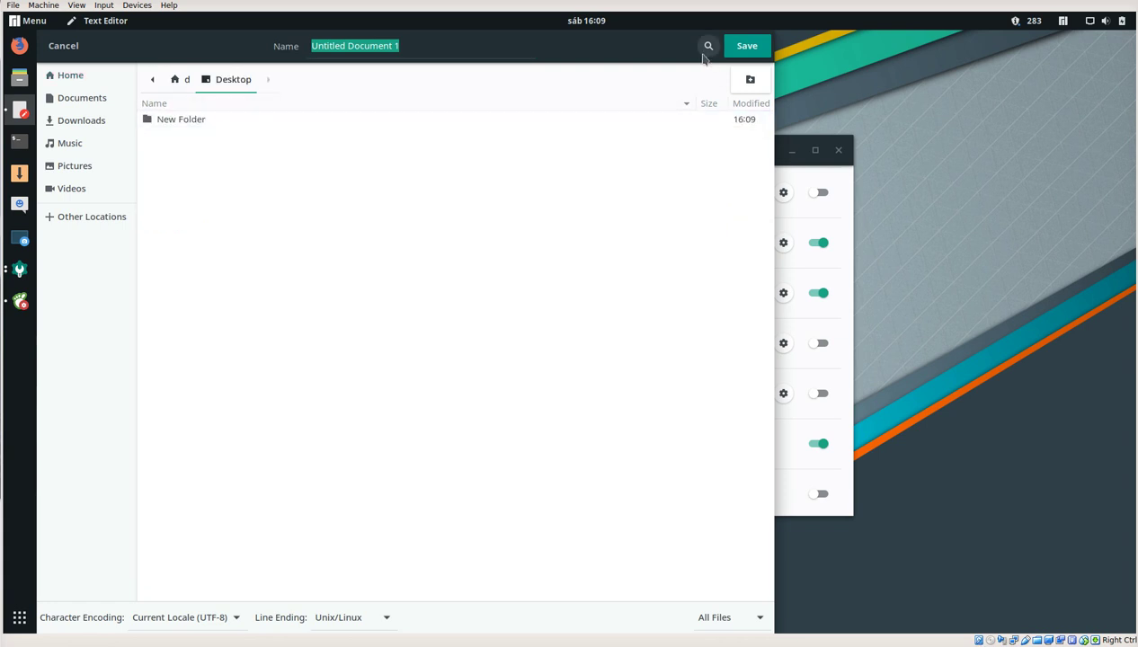
pyautogui.click(747, 45)
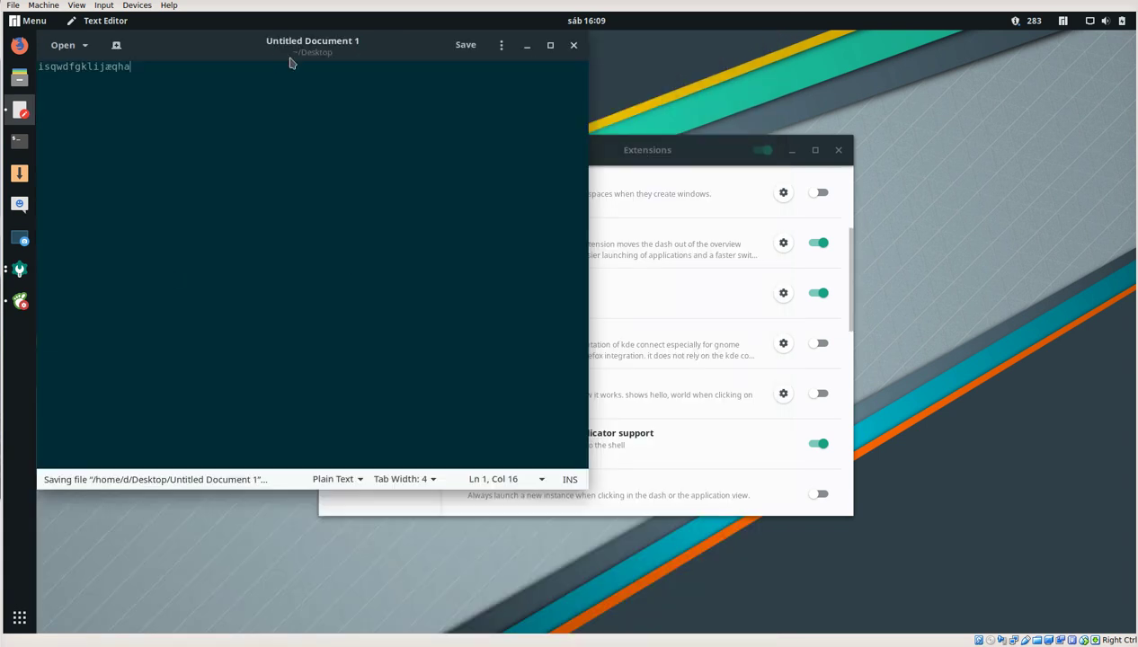
# Step: Close Text Editor, select the new document icon on the desktop, and return to Tweaks
pyautogui.click(573, 45)
pyautogui.click(87, 255)
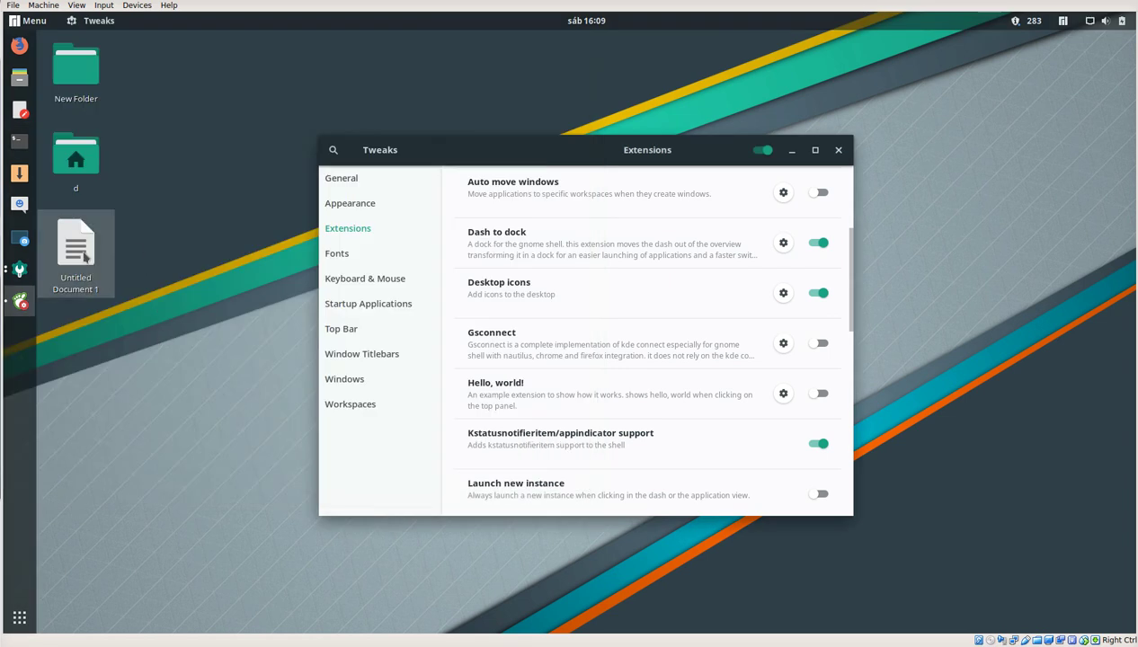
pyautogui.click(364, 221)
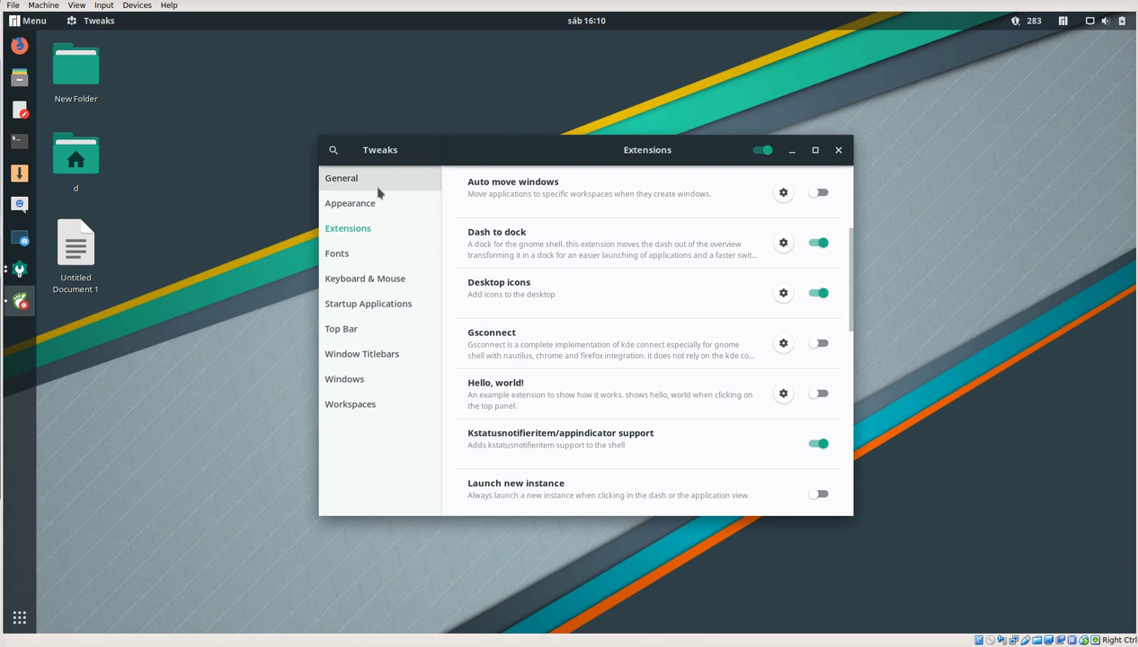
pyautogui.scroll(5, 627, 297)
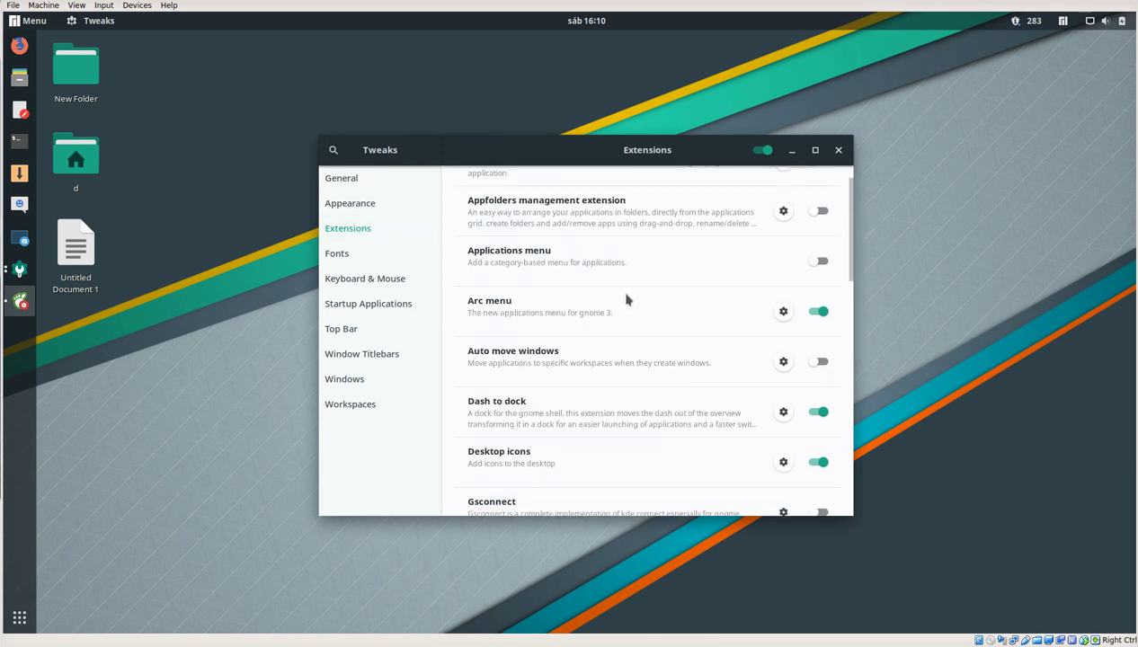
pyautogui.scroll(-18, 627, 298)
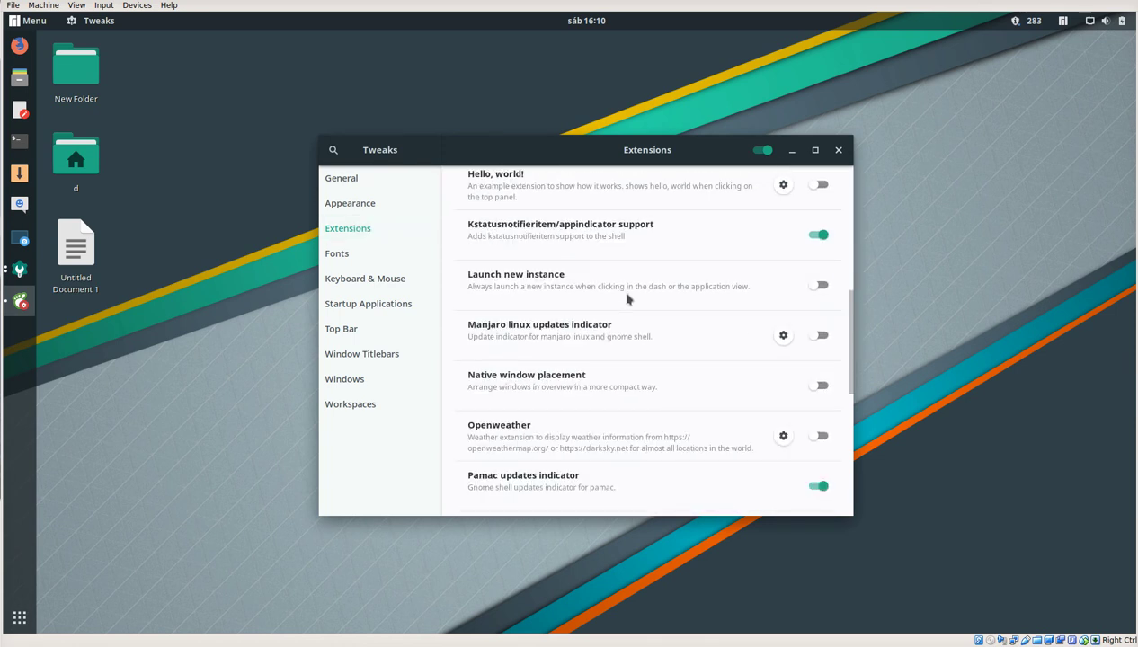
pyautogui.scroll(-3, 628, 297)
pyautogui.scroll(13, 627, 294)
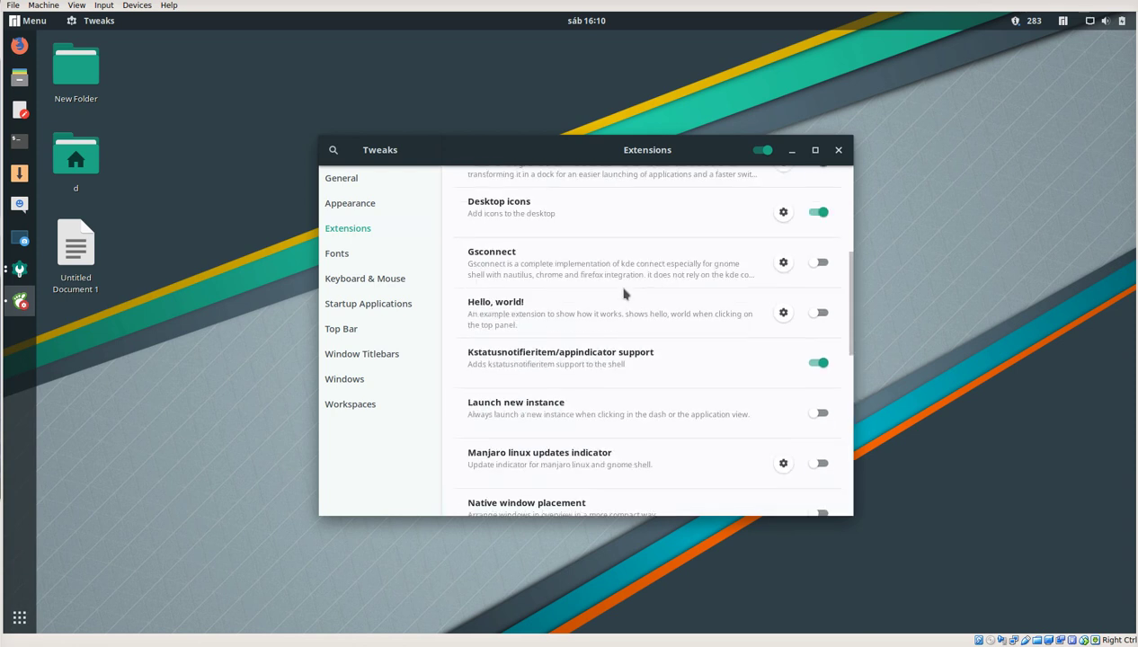
pyautogui.scroll(2, 557, 276)
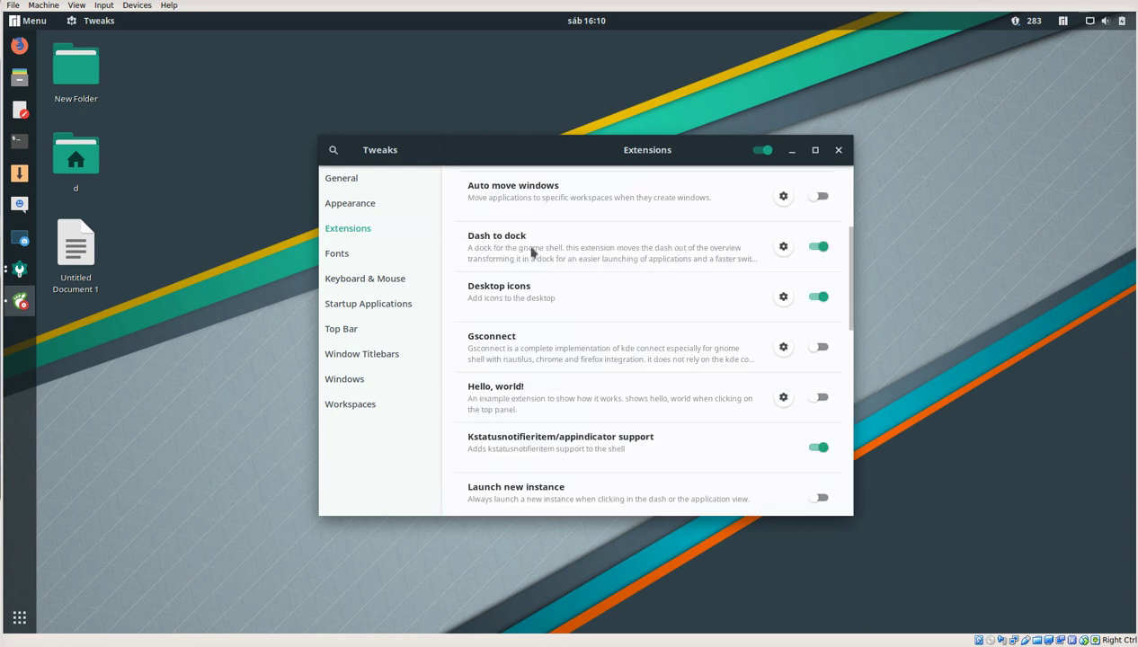
pyautogui.scroll(-4, 577, 349)
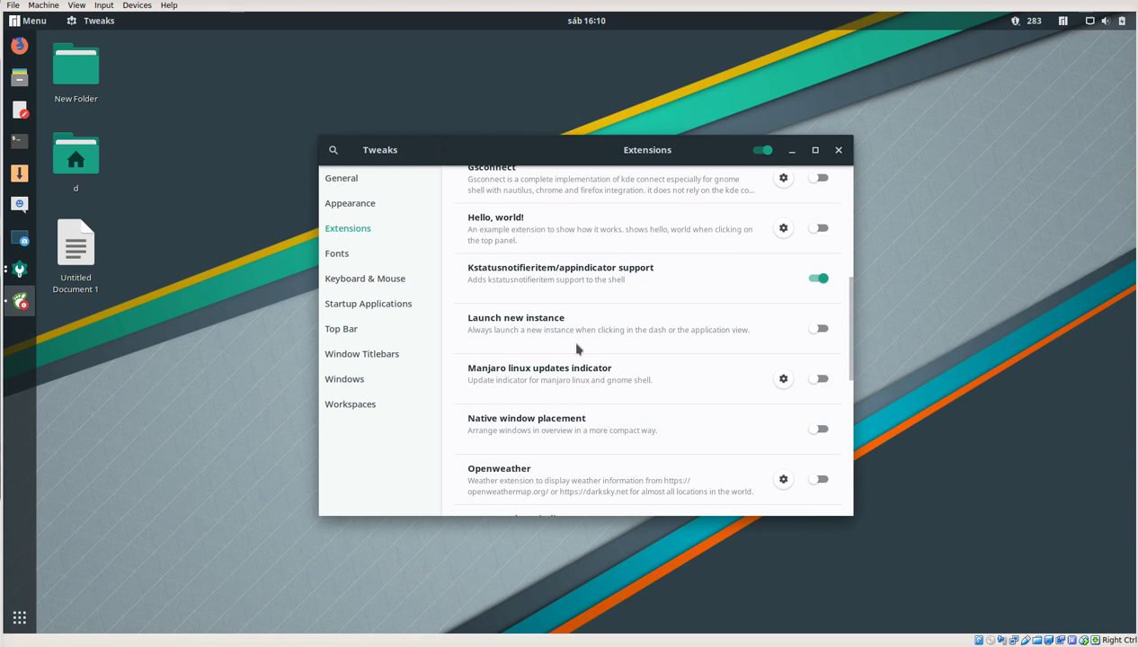
pyautogui.scroll(-8, 577, 349)
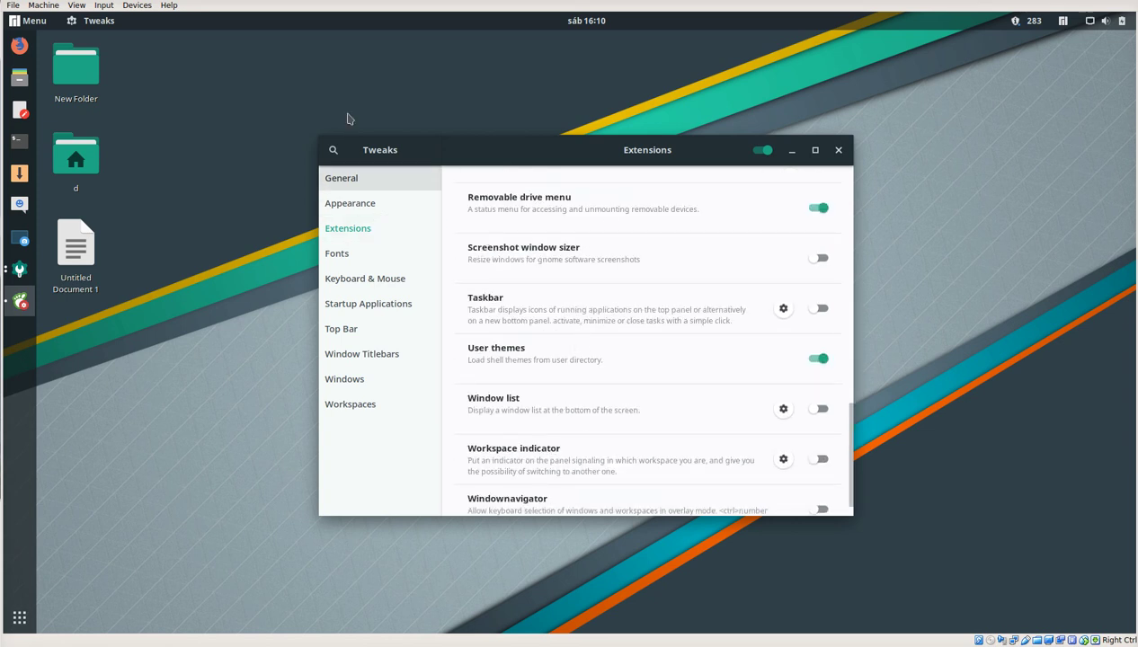
# Step: Close Tweaks, dismiss the finished Linux 4.20.11-1 install dialog, and close Settings Manager
pyautogui.click(837, 150)
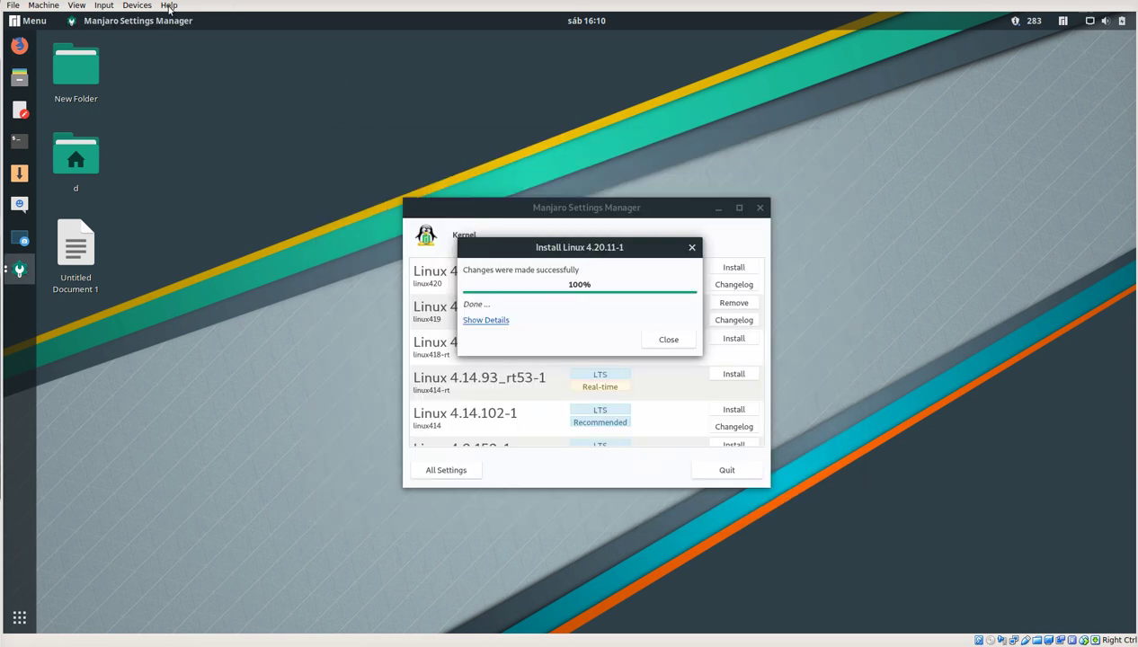
pyautogui.click(33, 23)
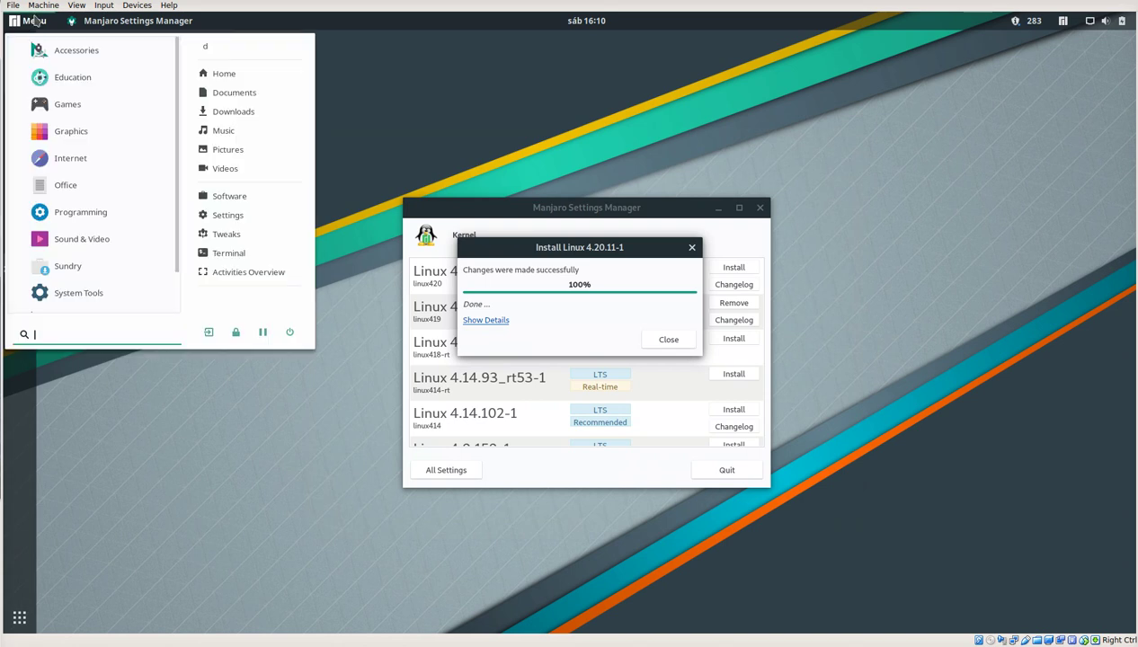
pyautogui.click(429, 107)
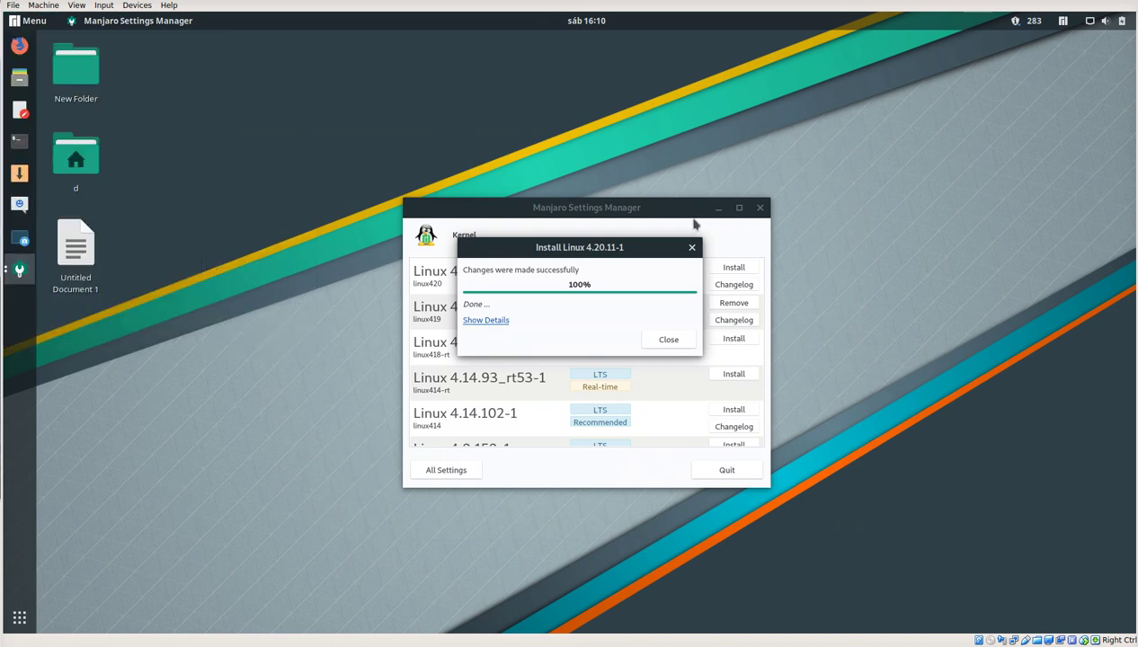
pyautogui.moveTo(596, 247); pyautogui.dragTo(596, 144)
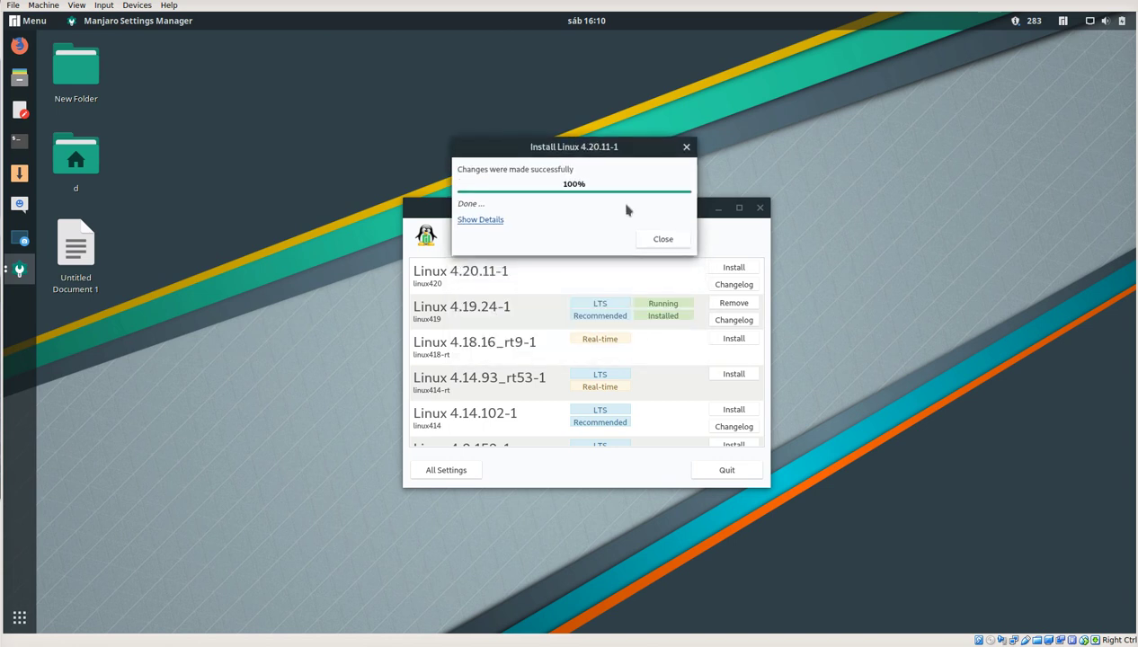
pyautogui.click(672, 238)
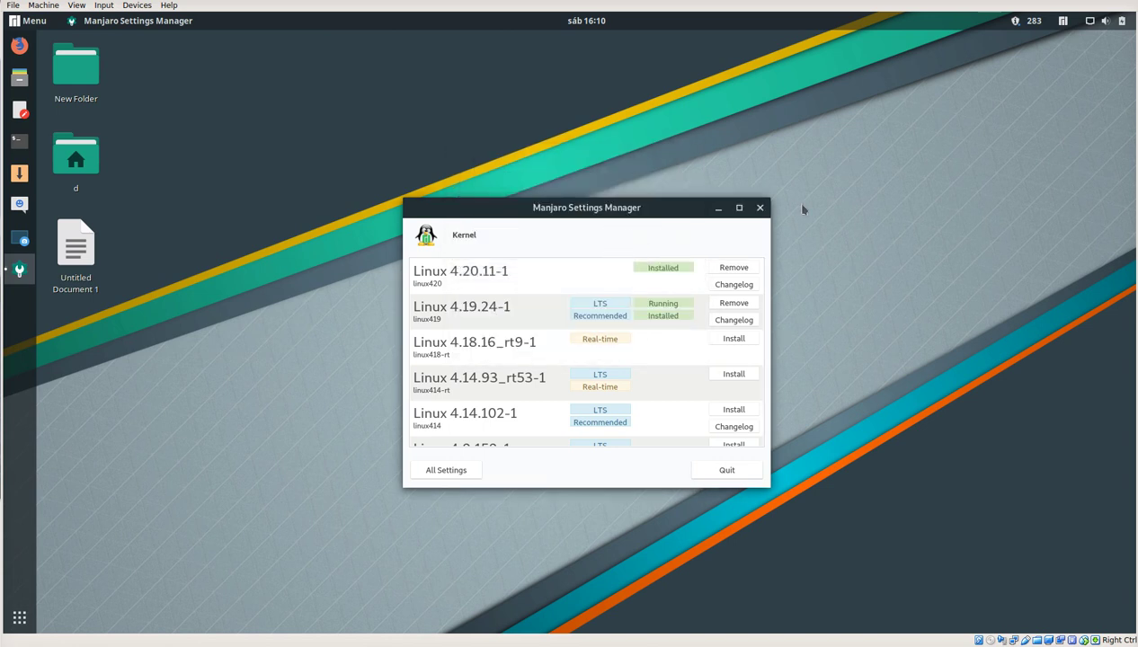
pyautogui.click(760, 208)
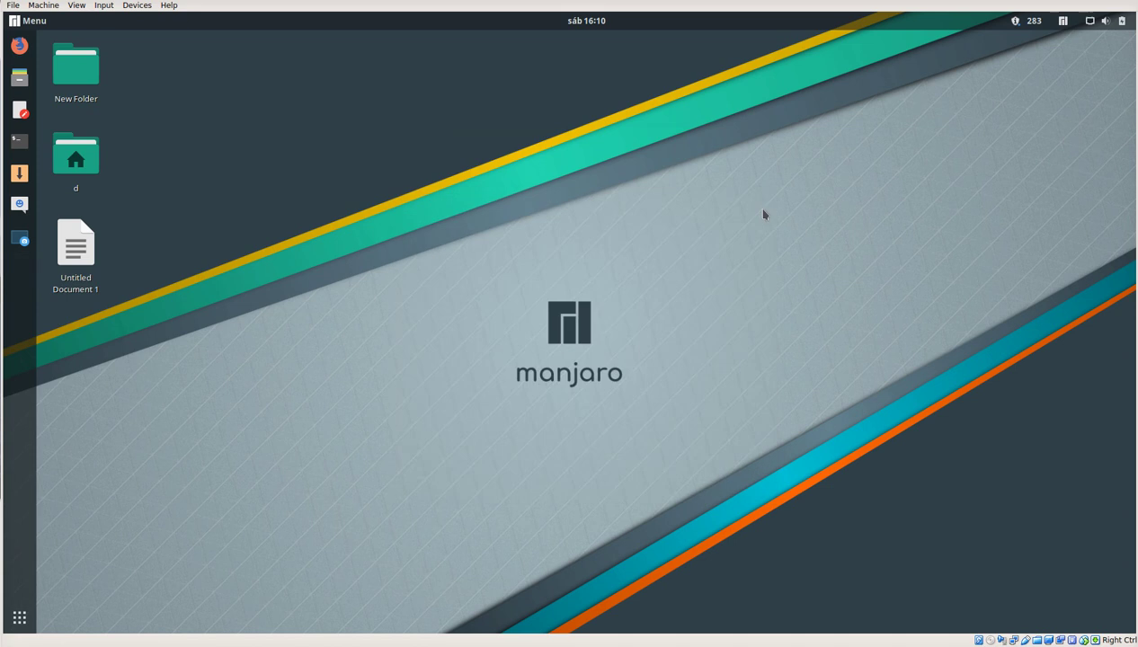
# Step: Reboot Manjaro using Restart from the top-right system menu's power options
pyautogui.click(1114, 21)
pyautogui.click(1092, 146)
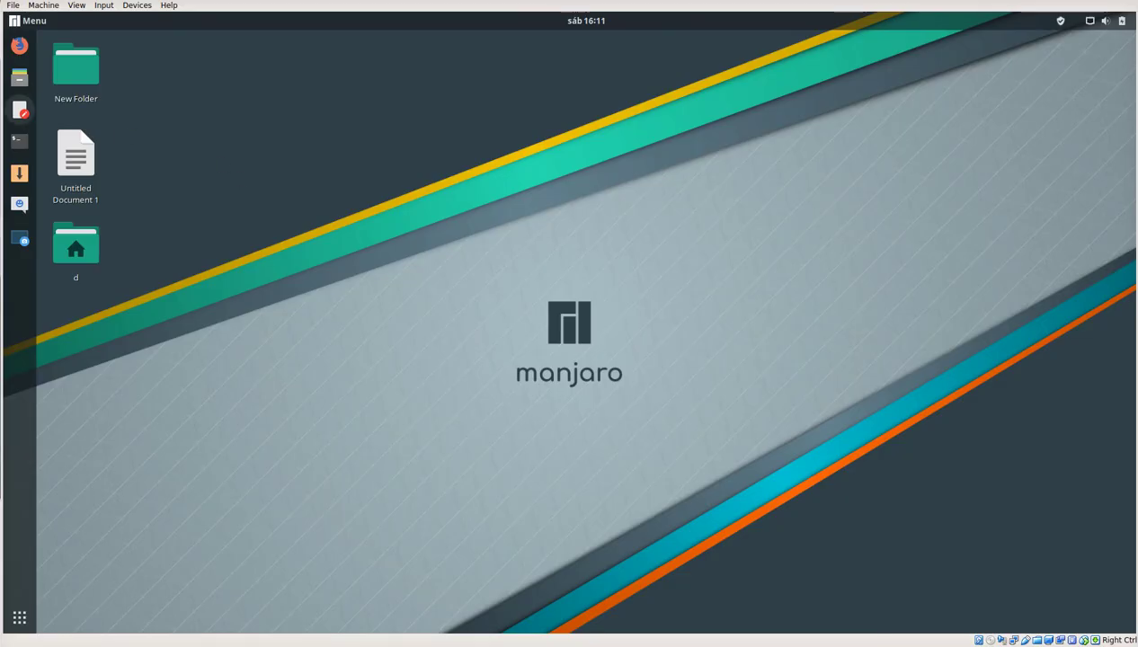
# Step: Launch Add/Remove Software and show its Updates page listing 777,2 MB of pending upgrades
pyautogui.click(1062, 27)
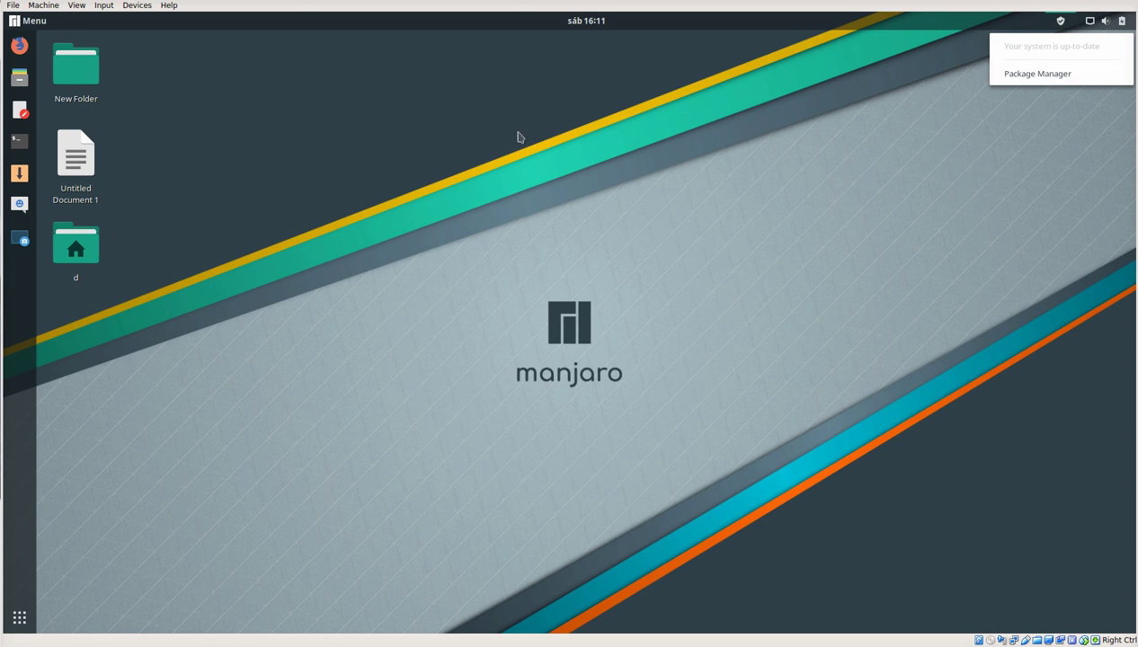
pyautogui.click(76, 126)
pyautogui.click(13, 168)
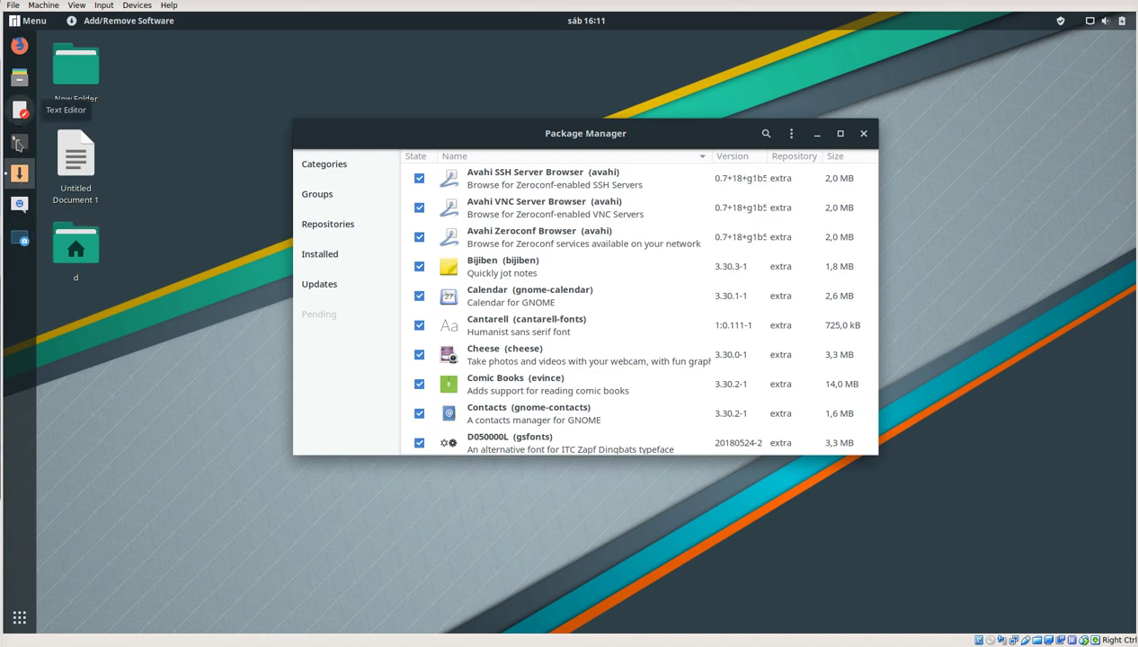
pyautogui.click(18, 142)
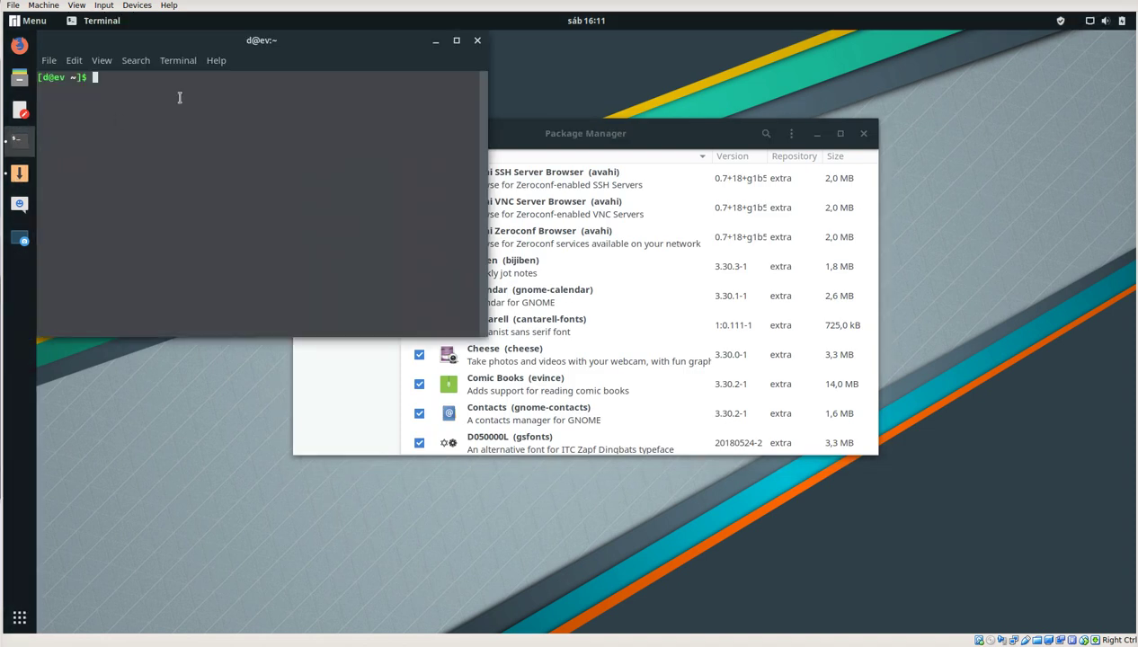
pyautogui.click(477, 42)
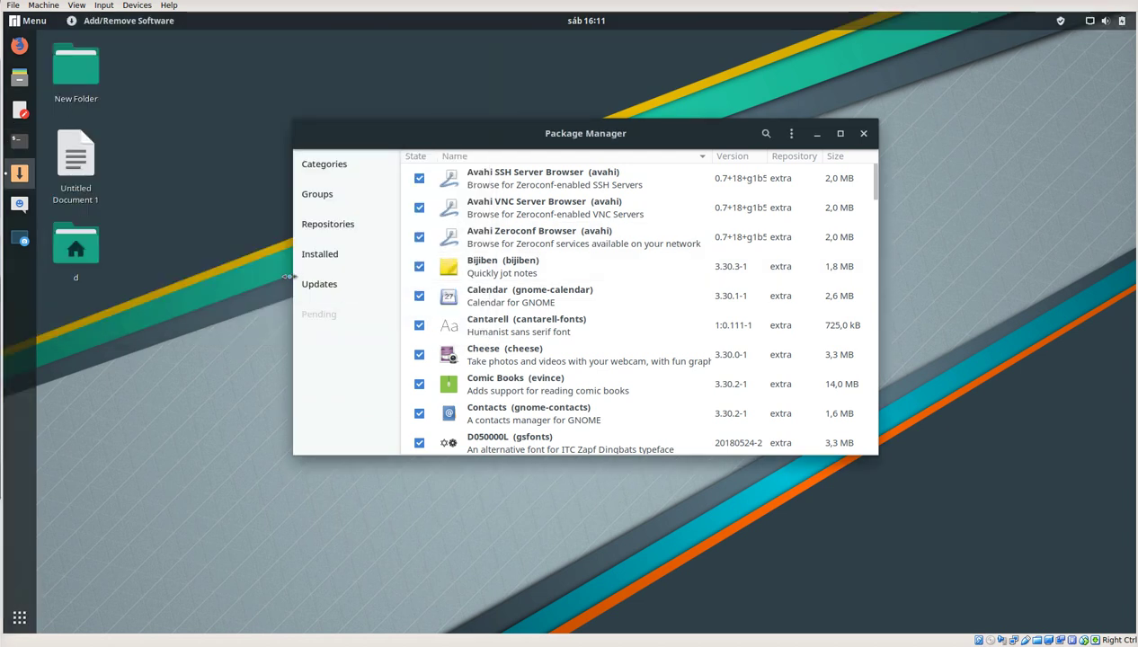
pyautogui.click(316, 286)
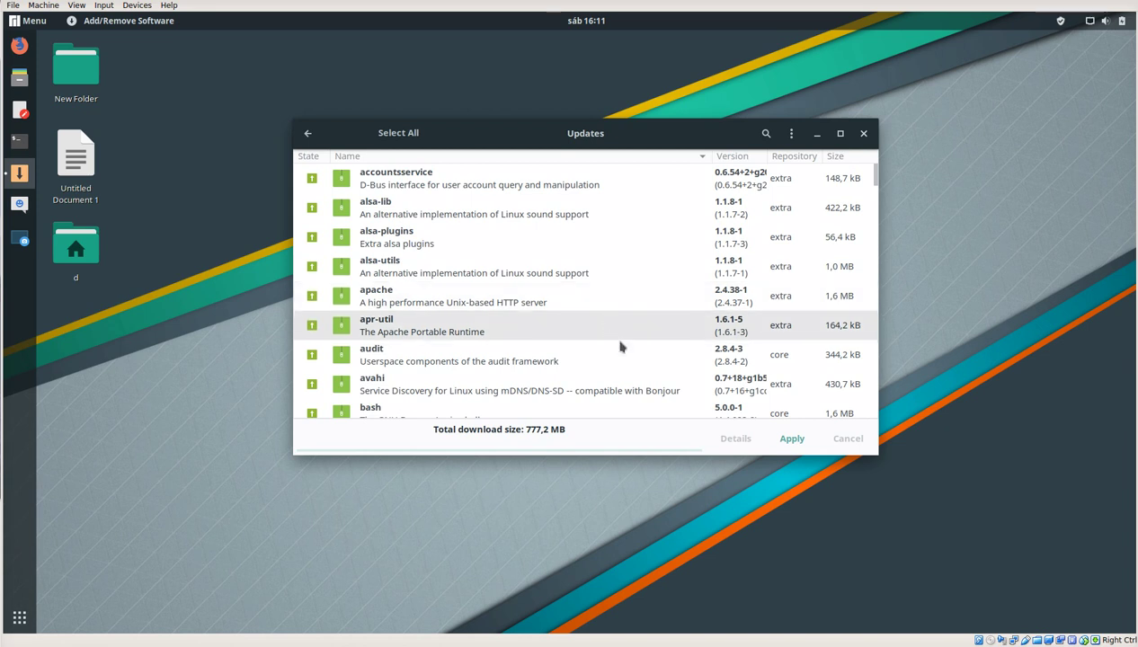
# Step: Apply all updates, authenticate, dismiss the dependency warning and commit the 780,1 MB download
pyautogui.click(789, 438)
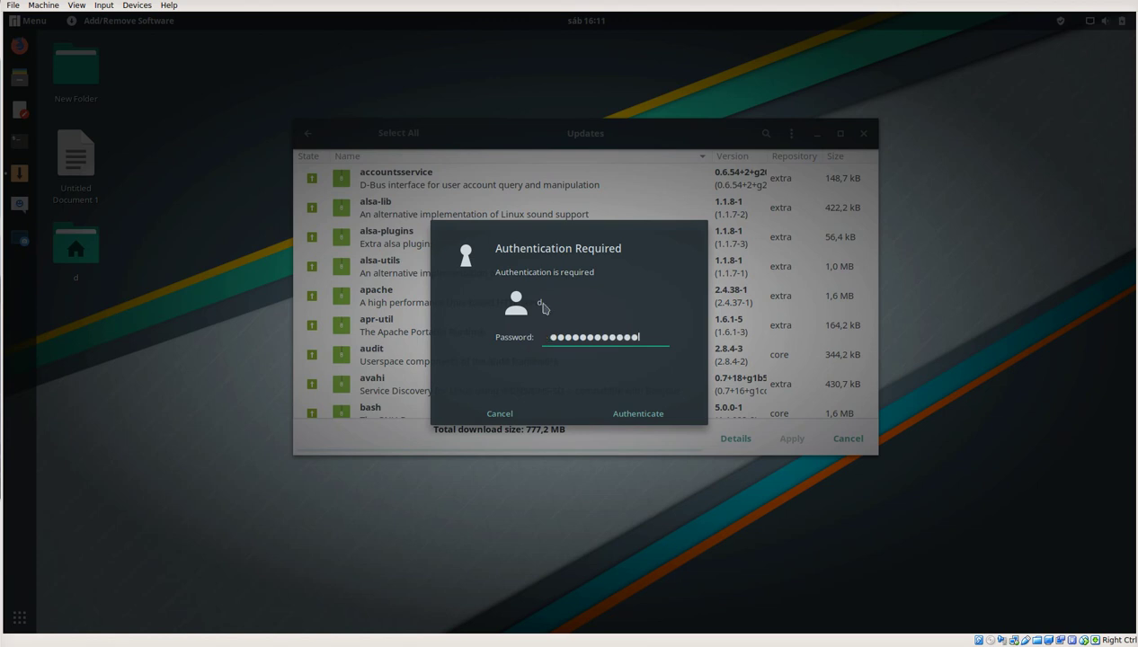
pyautogui.click(636, 412)
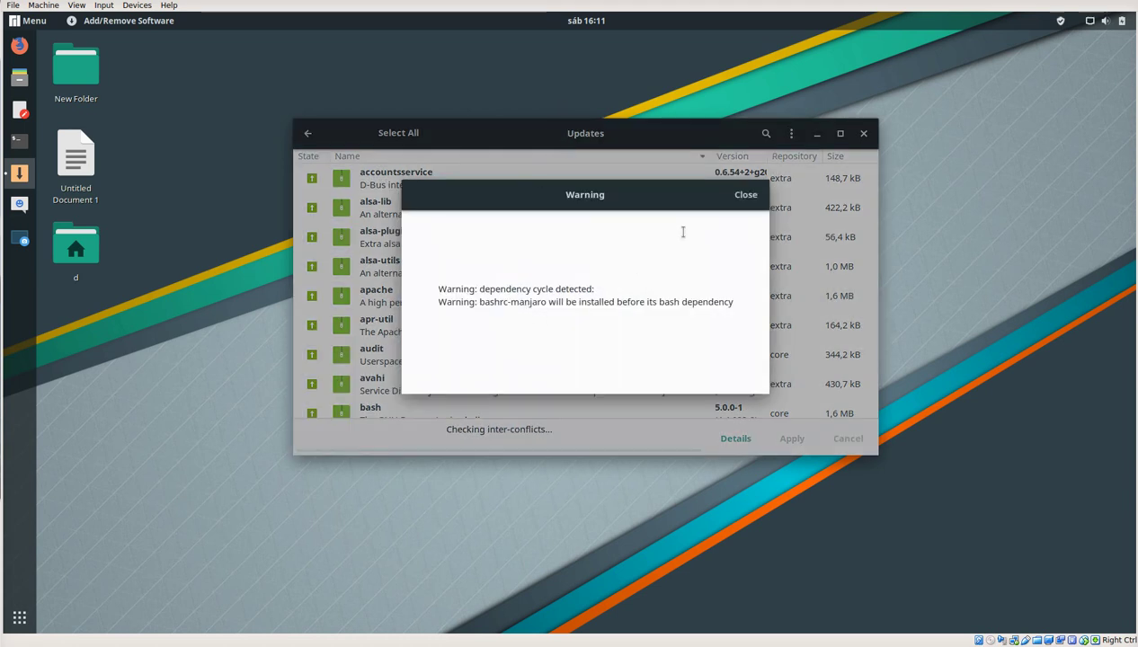
pyautogui.click(746, 196)
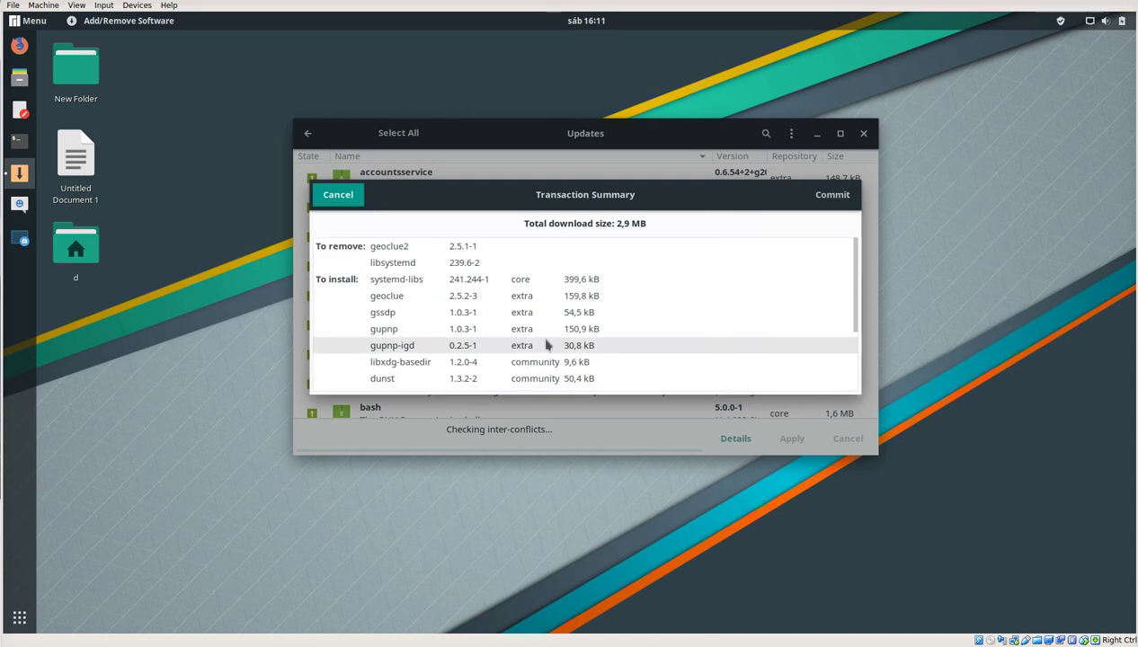
pyautogui.click(834, 195)
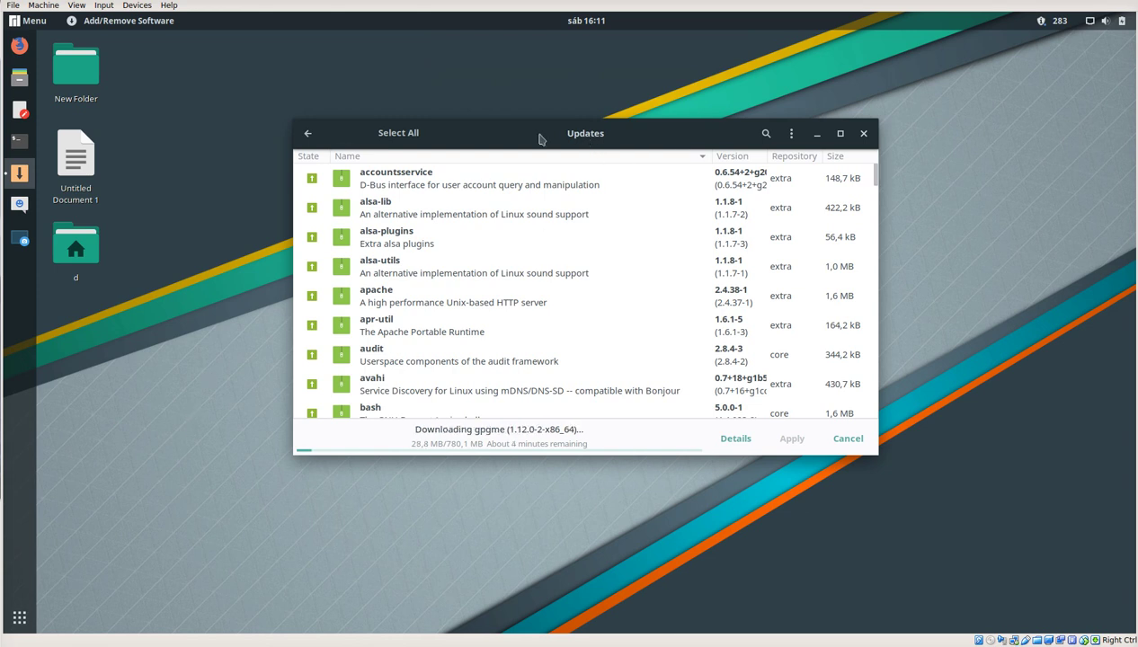
pyautogui.moveTo(552, 147); pyautogui.dragTo(780, 285)
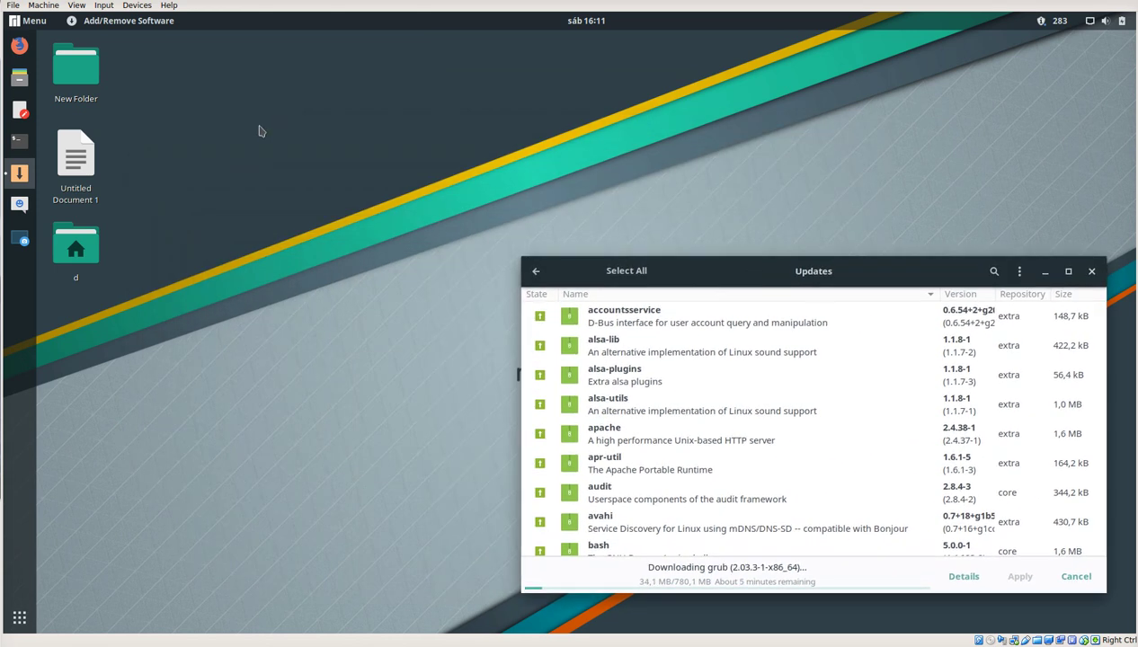
# Step: Set the desktop background to the clouds-over-desert wallpaper through Change Background
pyautogui.rightClick(257, 129)
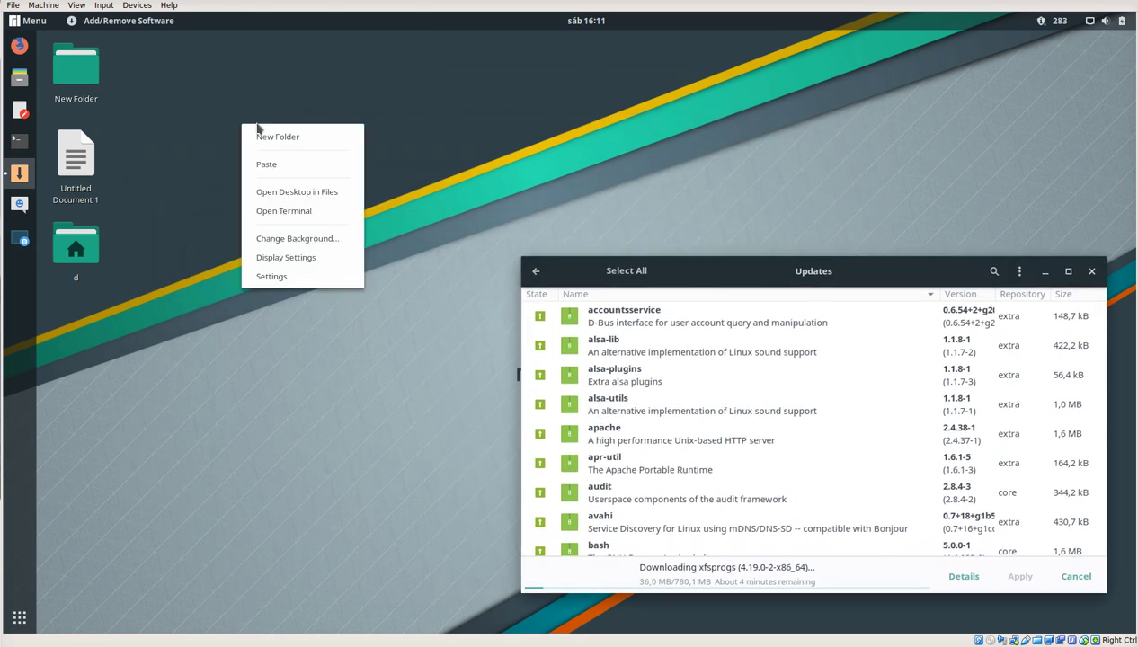
pyautogui.click(288, 238)
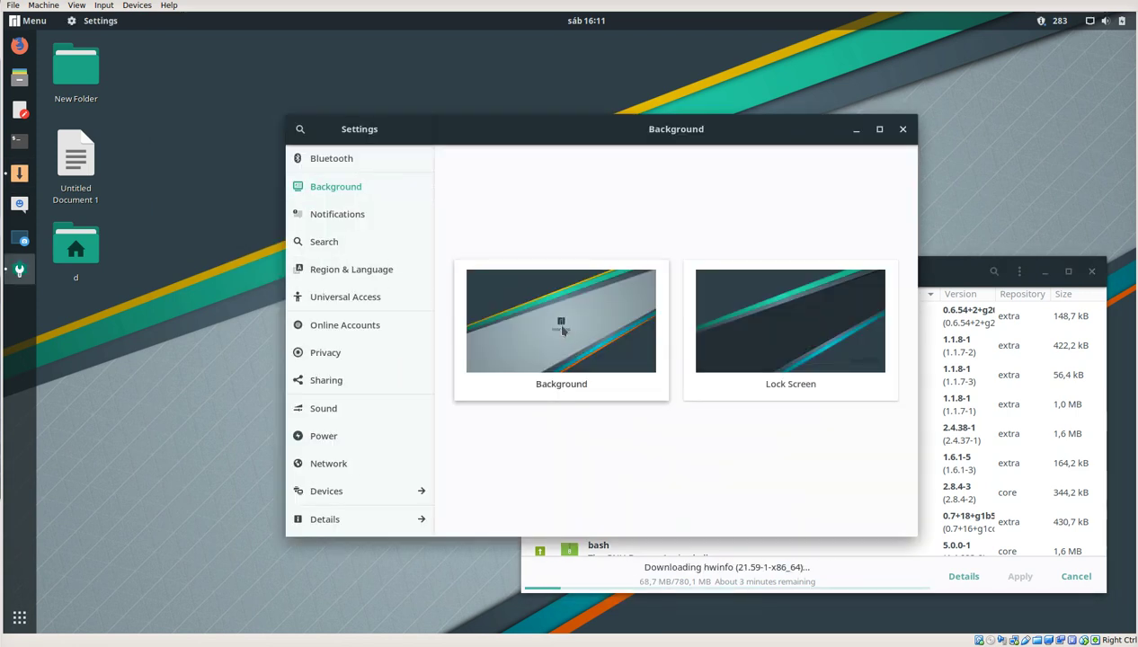
pyautogui.click(562, 330)
pyautogui.scroll(-3, 630, 373)
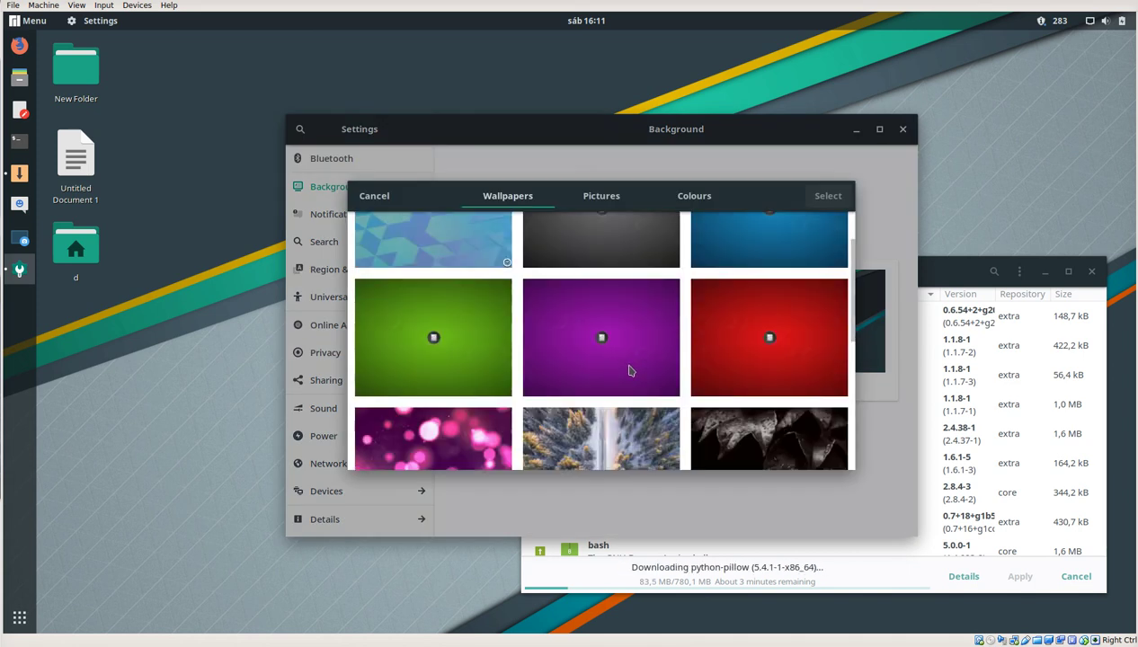
pyautogui.scroll(-3, 626, 355)
pyautogui.click(610, 196)
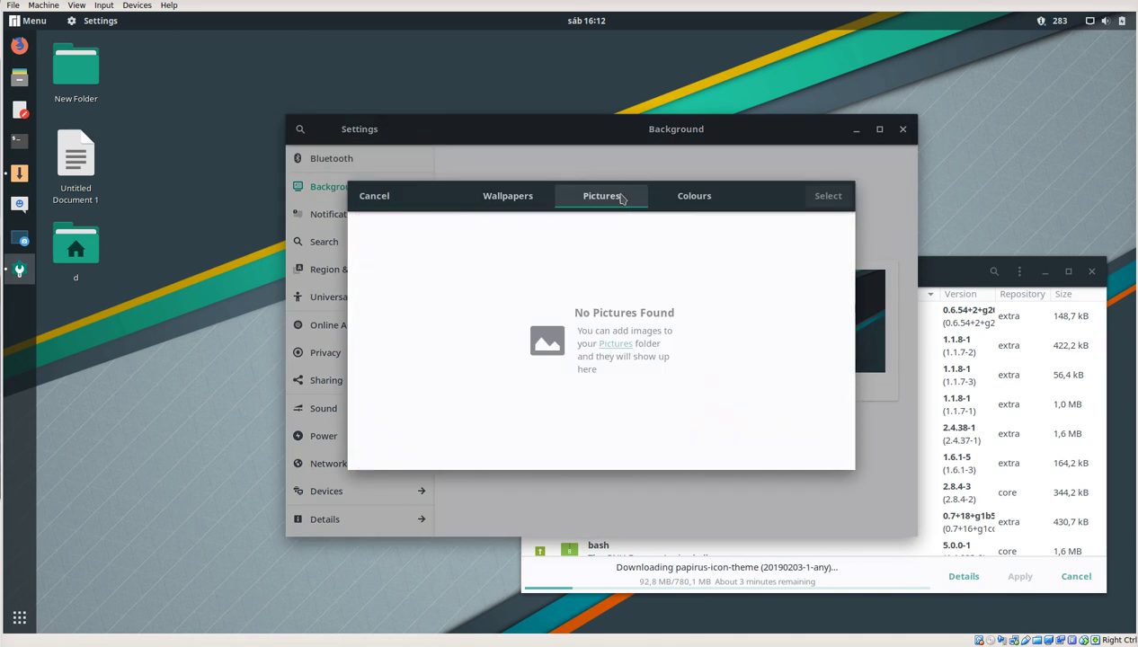
pyautogui.click(499, 199)
pyautogui.scroll(2, 600, 362)
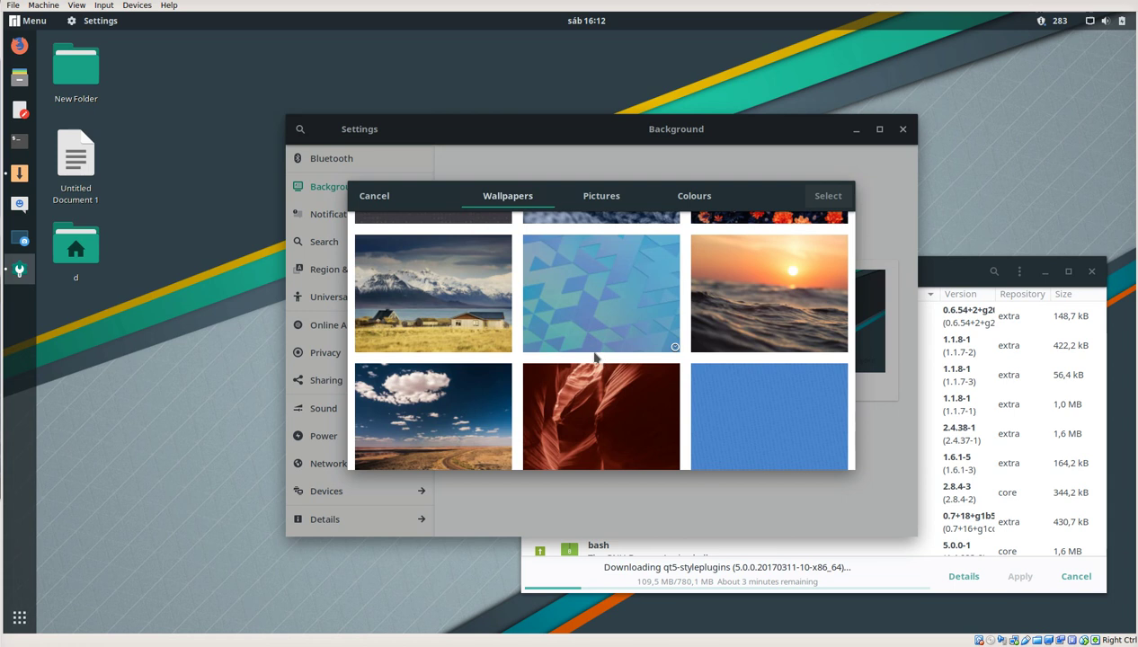
pyautogui.scroll(-2, 460, 383)
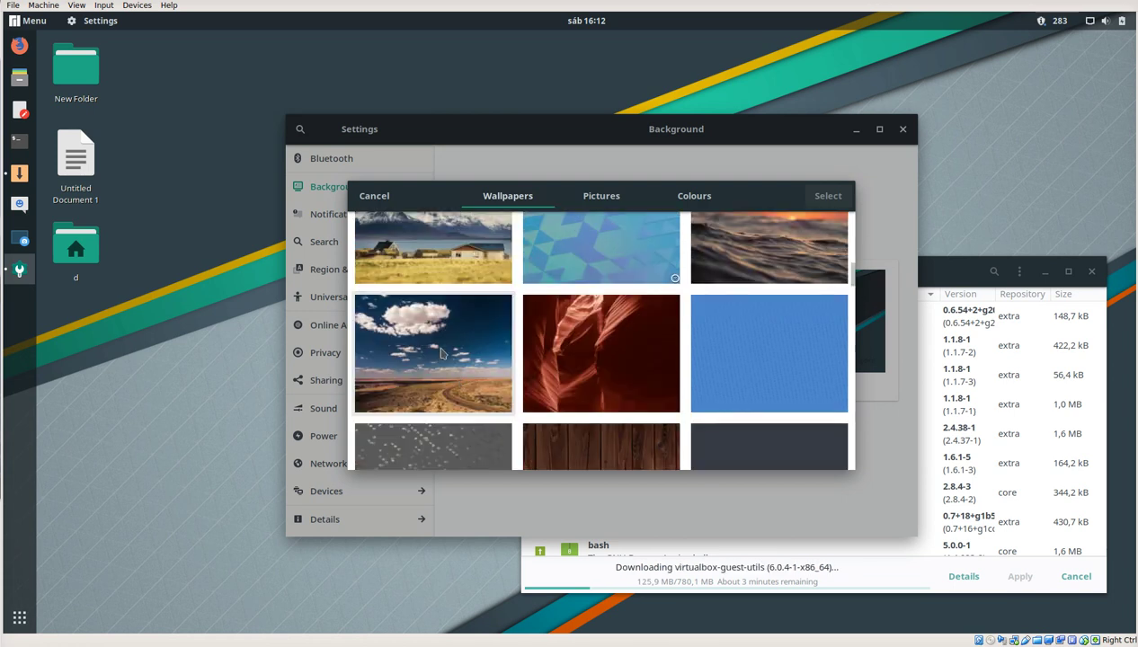
pyautogui.click(435, 340)
pyautogui.click(828, 196)
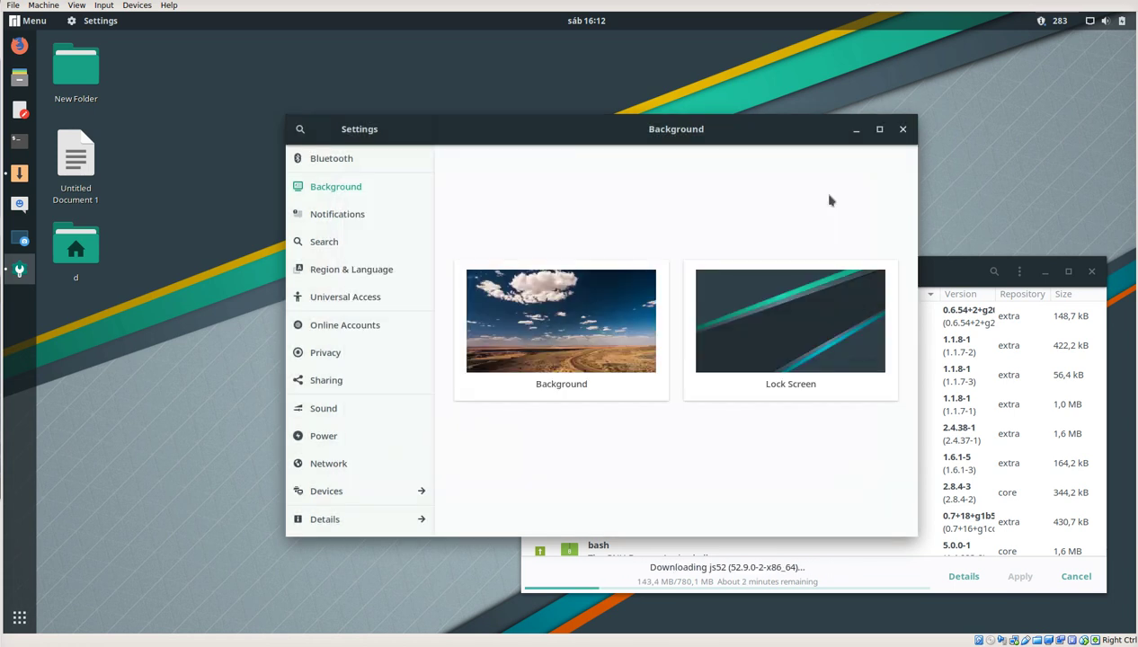
# Step: Make the forest road image the lock screen and close Settings
pyautogui.click(793, 330)
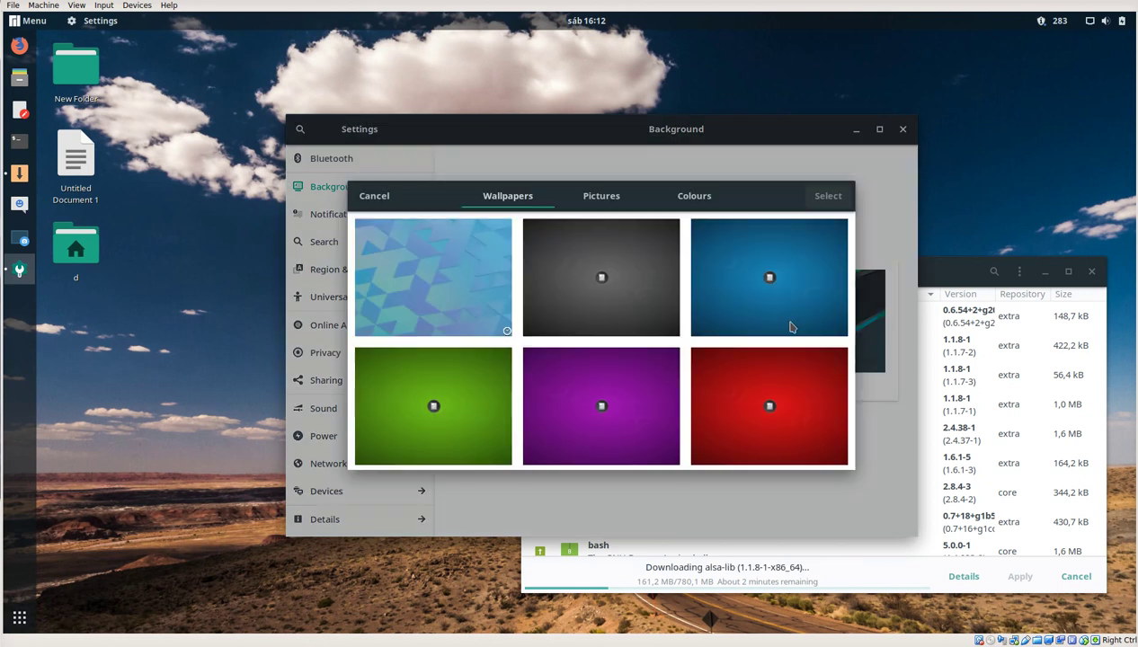
pyautogui.scroll(-4, 593, 372)
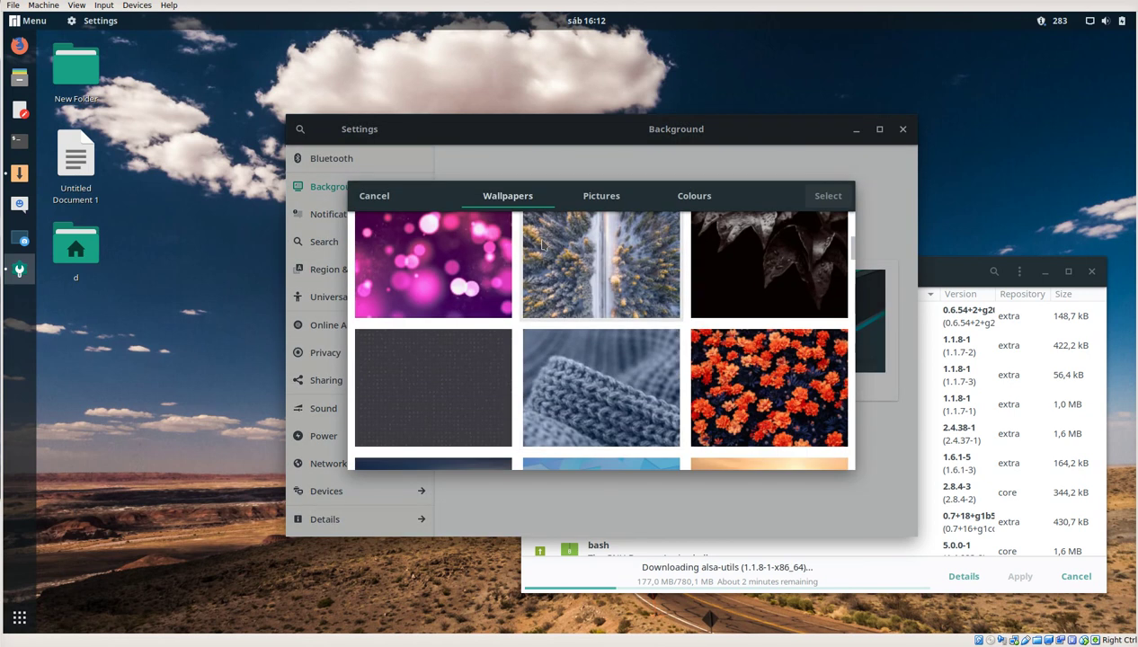
pyautogui.click(598, 270)
pyautogui.click(828, 196)
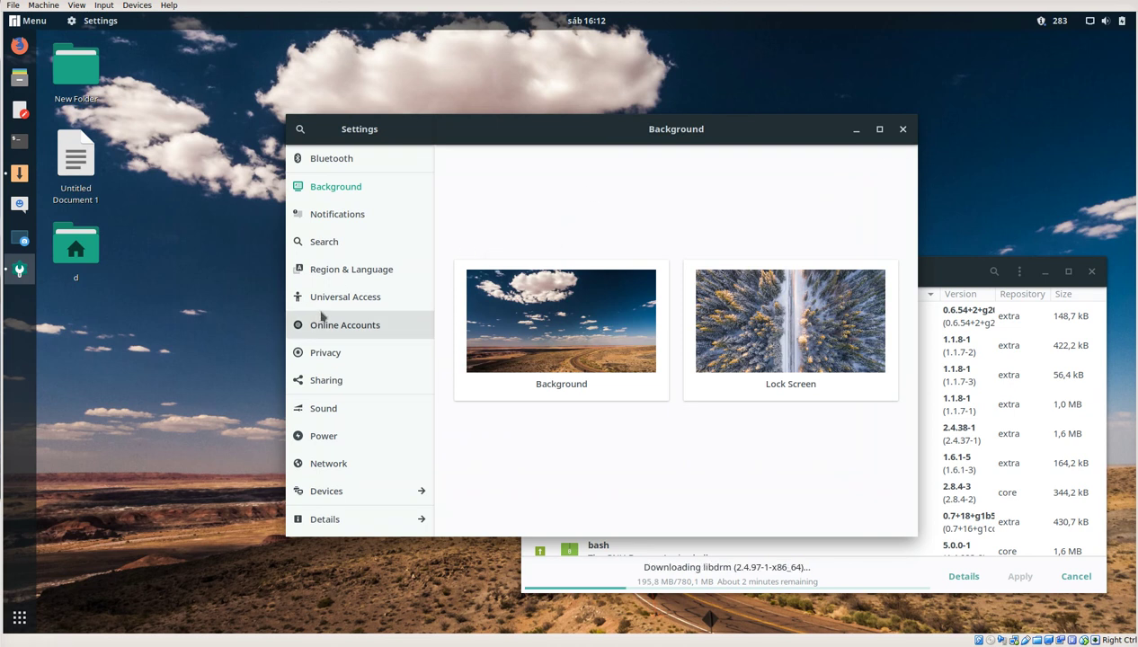
pyautogui.click(904, 130)
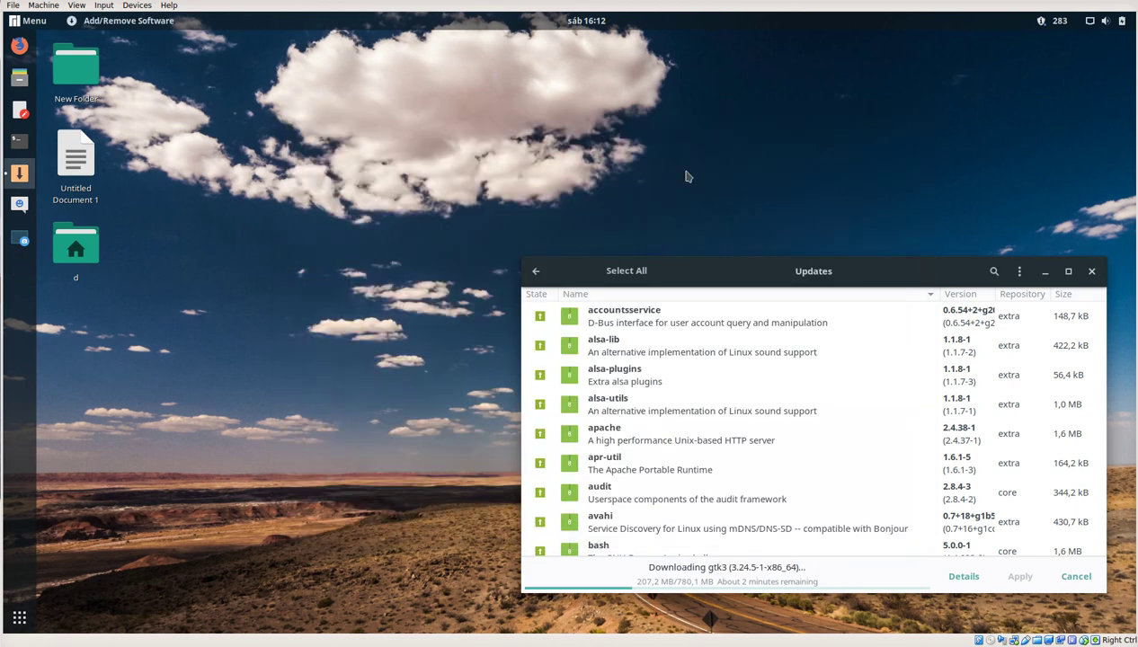